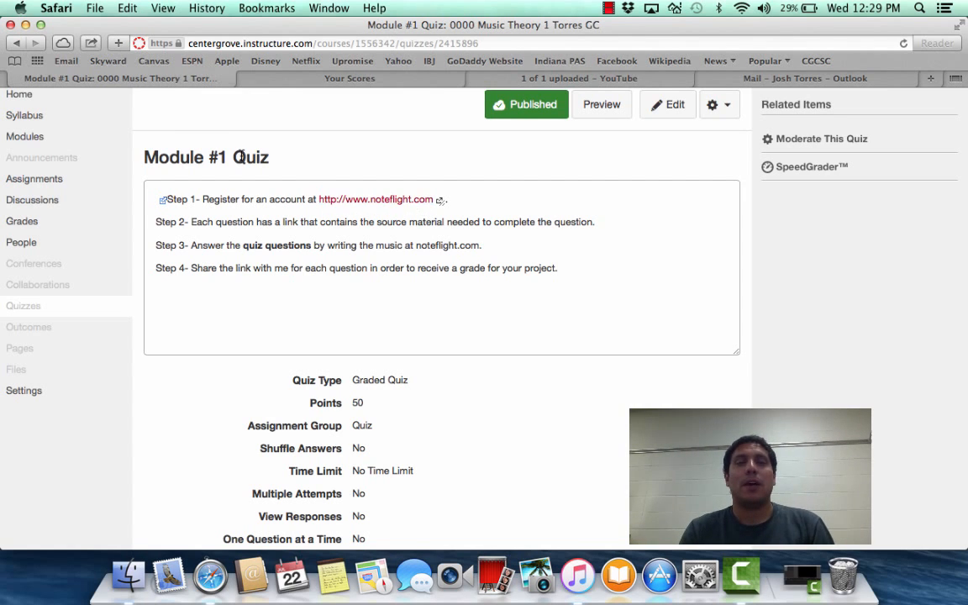
# Open the Noteflight site linked in the quiz instructions, and return to the Module #1 Quiz page
pyautogui.click(356, 202)
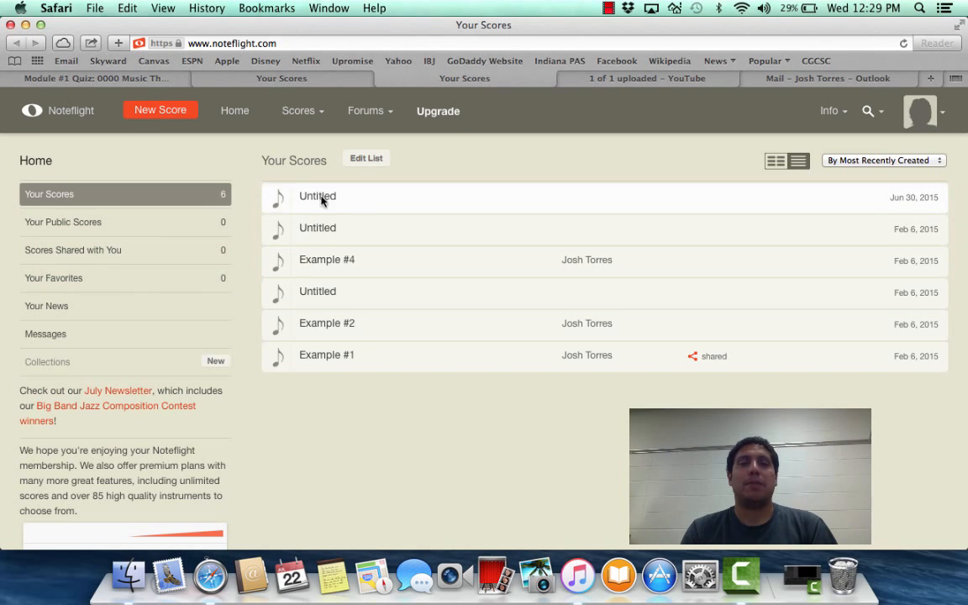
pyautogui.click(119, 74)
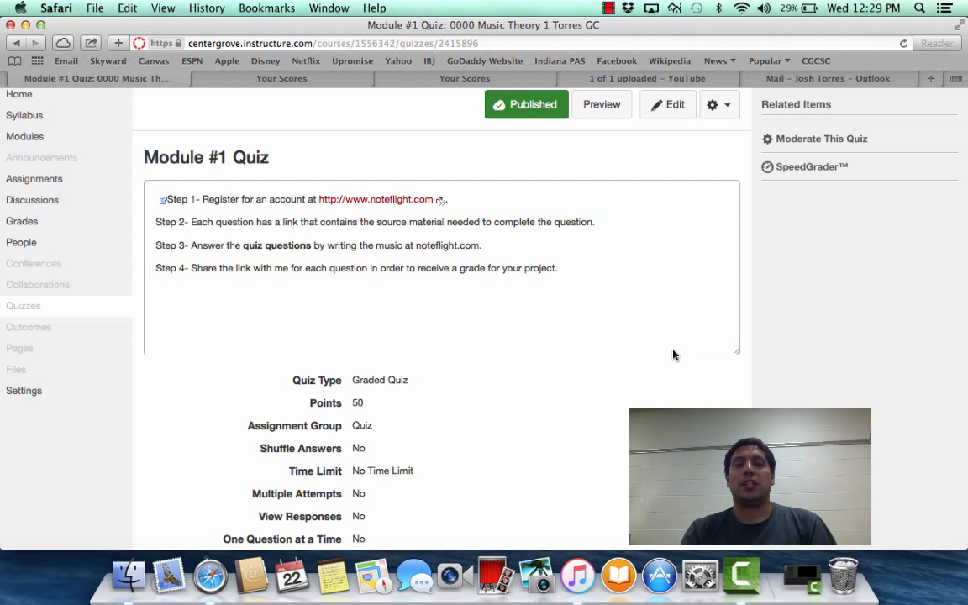
# Start taking the Module #1 Quiz and go to Question 1
pyautogui.scroll(-5, 594, 372)
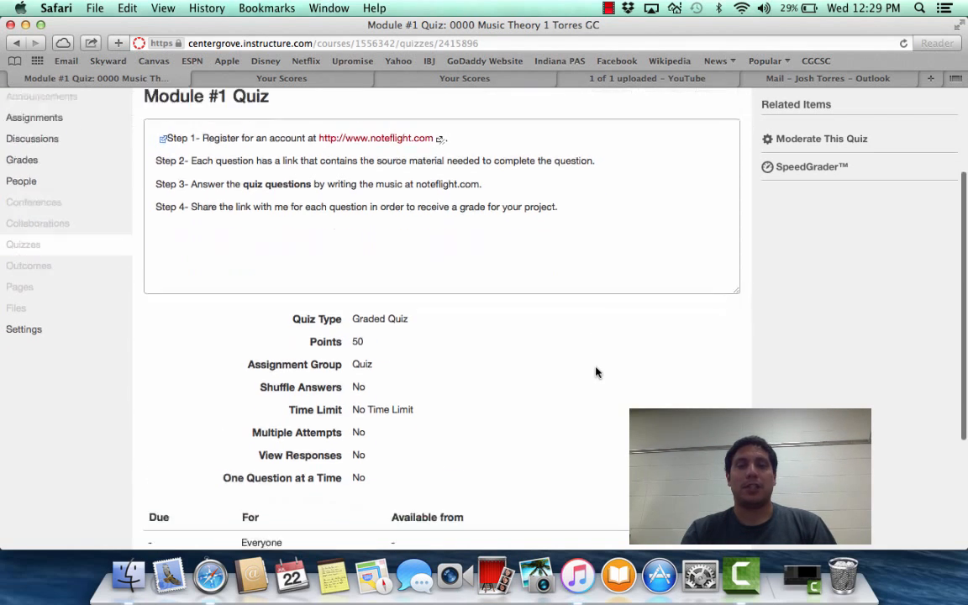
pyautogui.click(443, 420)
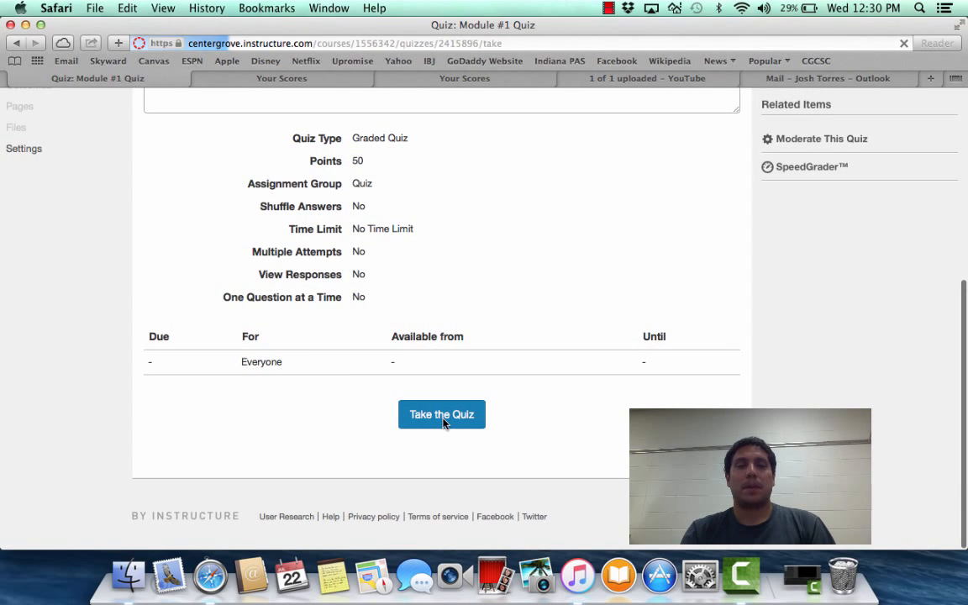
pyautogui.scroll(-5, 443, 420)
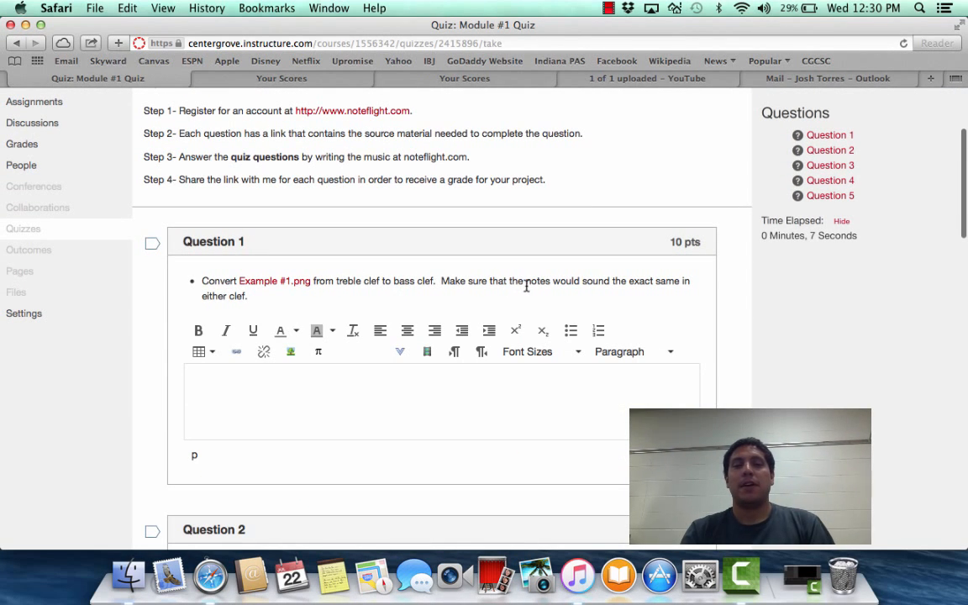
# Download Example #1.png from Question 1, accepting the navigate-away prompt, and switch to Preview for the image
pyautogui.click(286, 291)
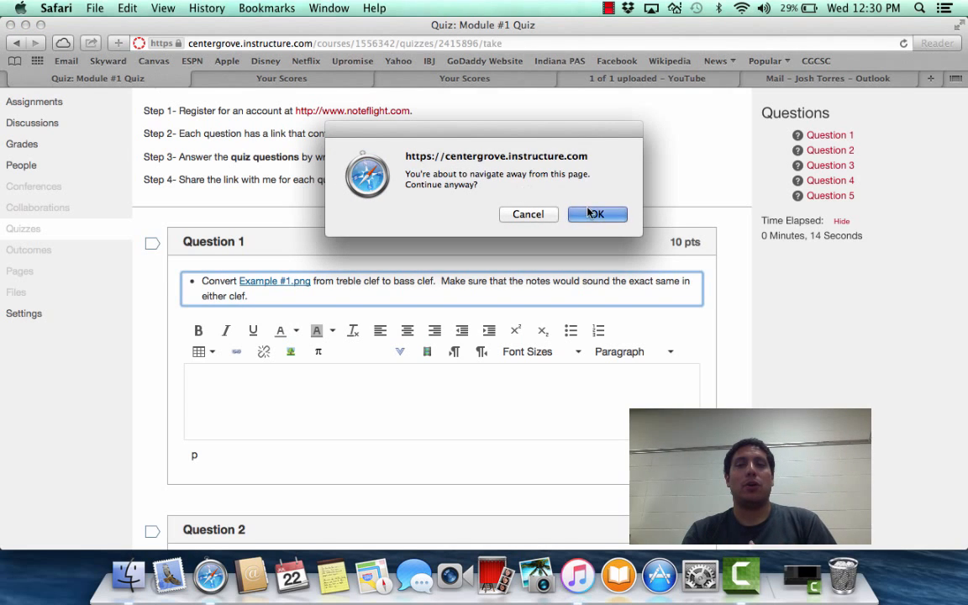
pyautogui.click(590, 213)
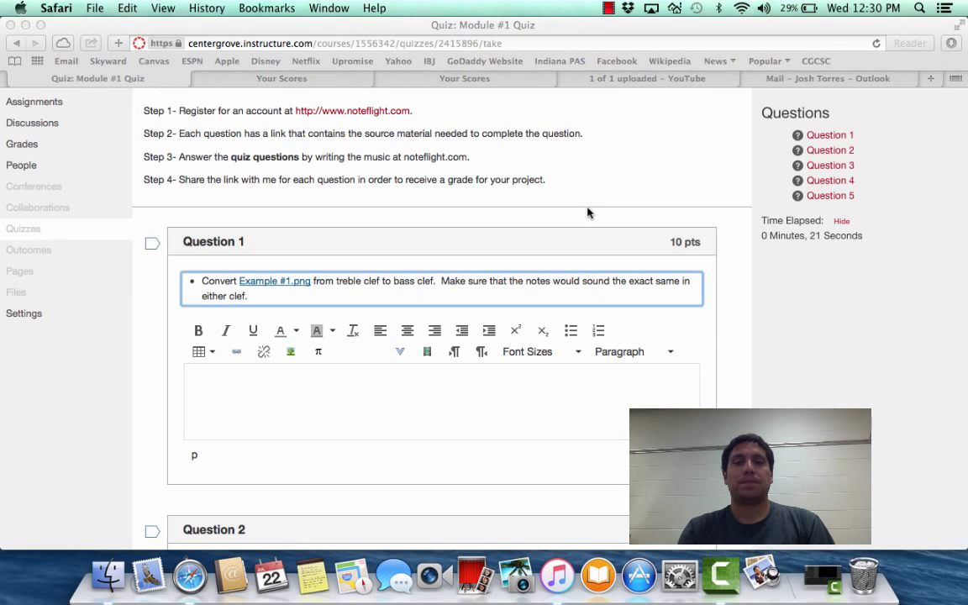
pyautogui.click(760, 571)
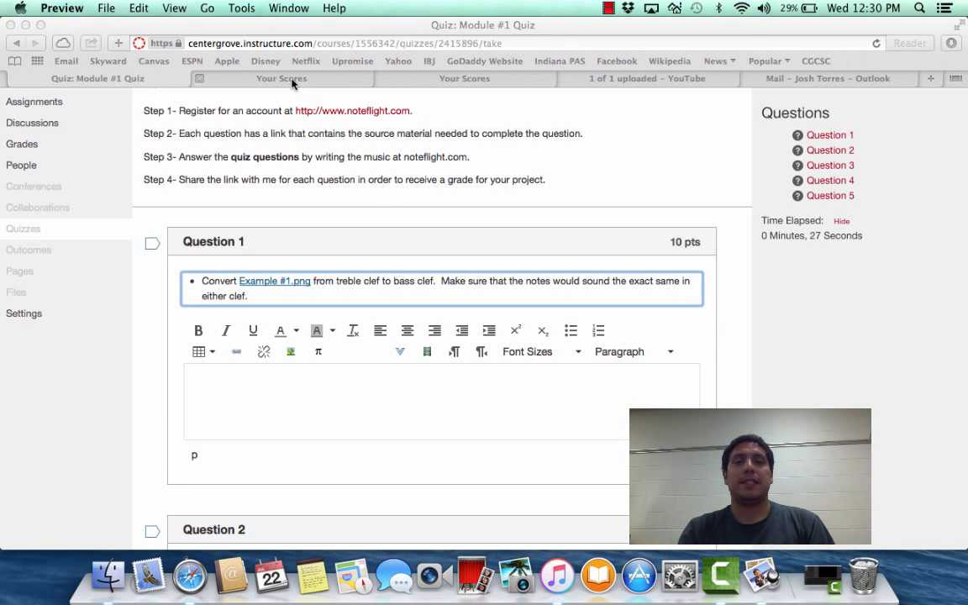
# Close the duplicate Noteflight tab, and look at the Example #1 image in Preview before returning to the scores list
pyautogui.click(383, 78)
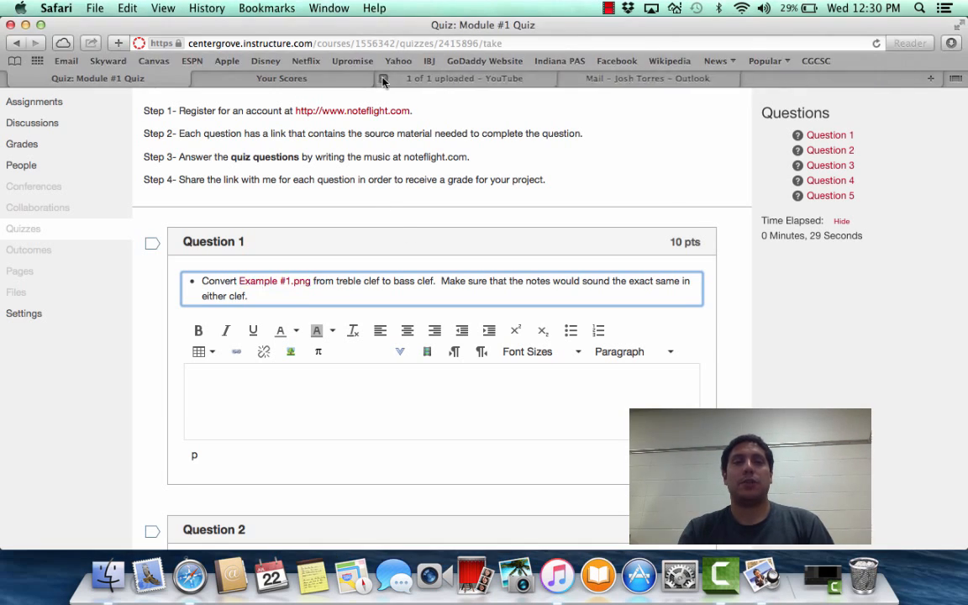
pyautogui.click(349, 79)
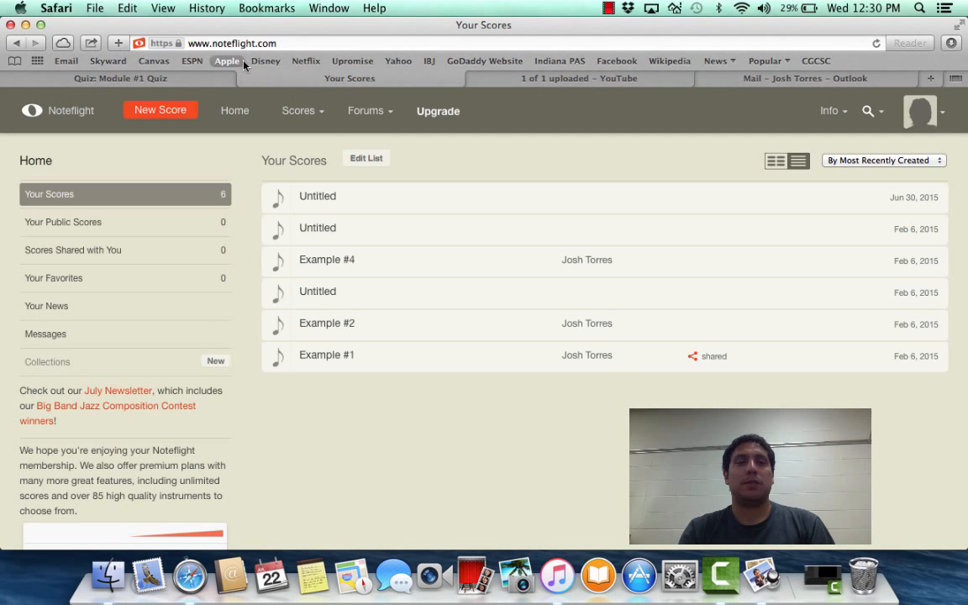
pyautogui.click(759, 578)
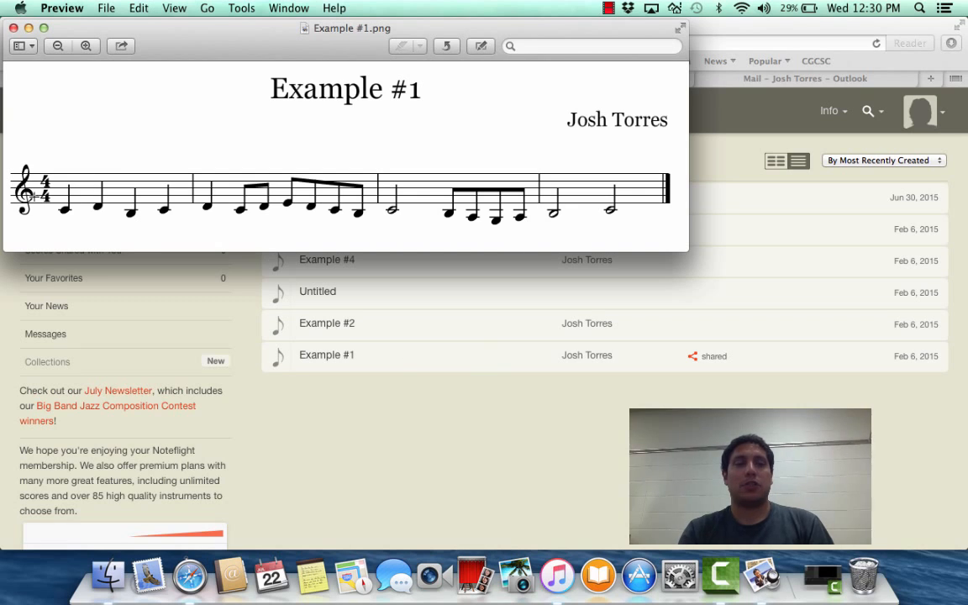
pyautogui.click(505, 502)
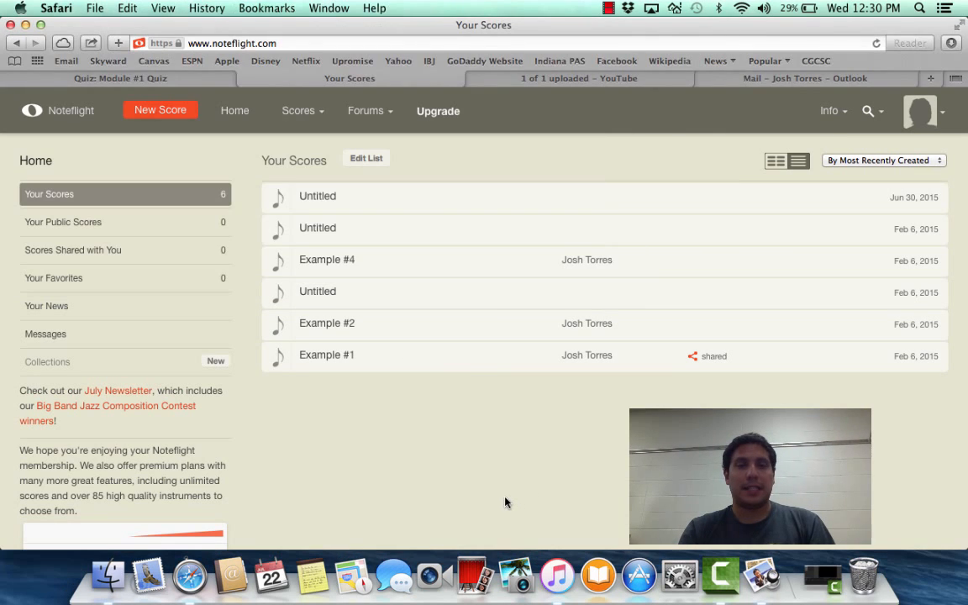
# Create a new score in Noteflight and bring the blank score into view
pyautogui.click(160, 111)
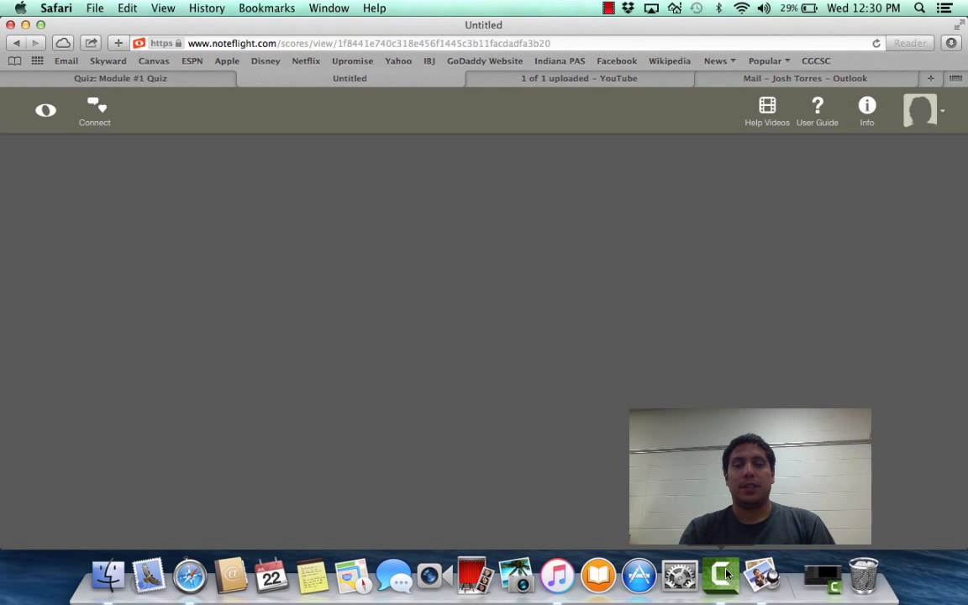
pyautogui.click(762, 578)
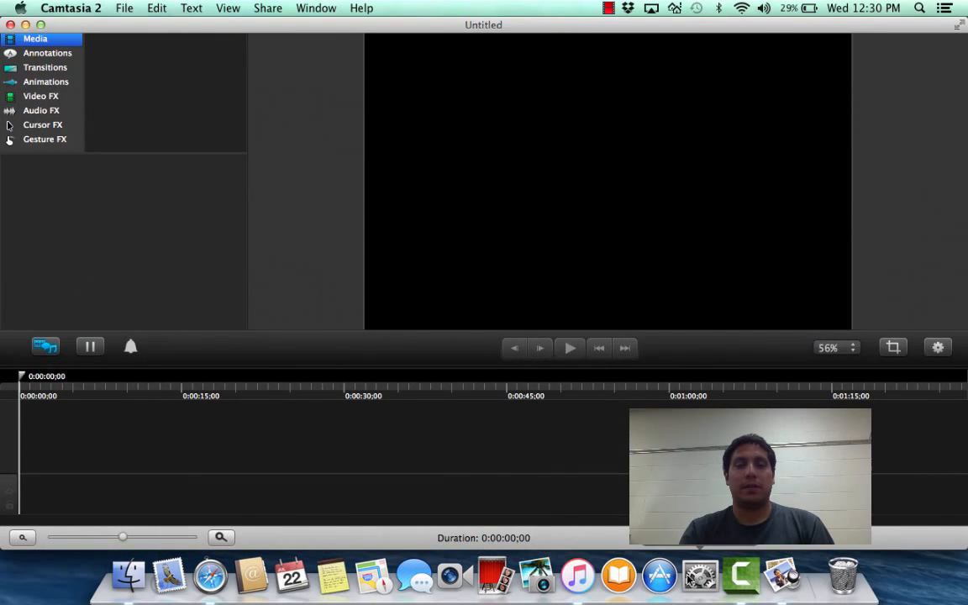
pyautogui.click(224, 585)
pyautogui.click(120, 78)
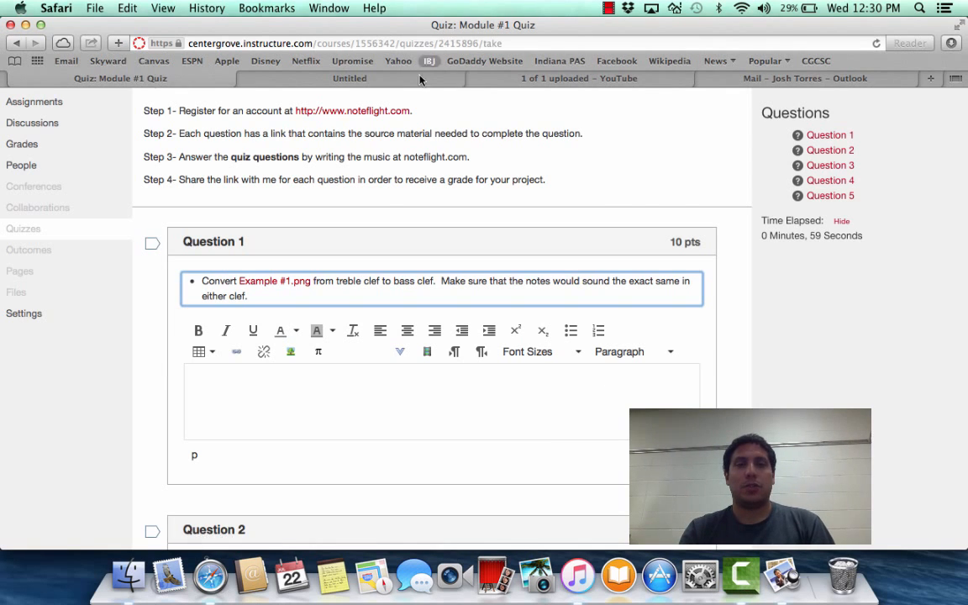
pyautogui.click(351, 78)
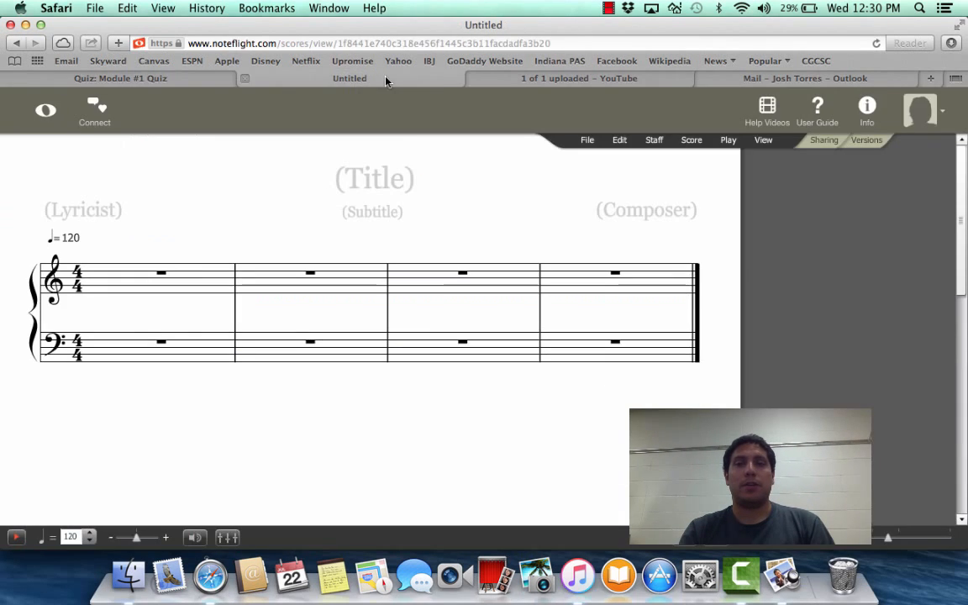
# Title the score #1 and enter the composer's full name
pyautogui.click(387, 183)
pyautogui.write('#1')
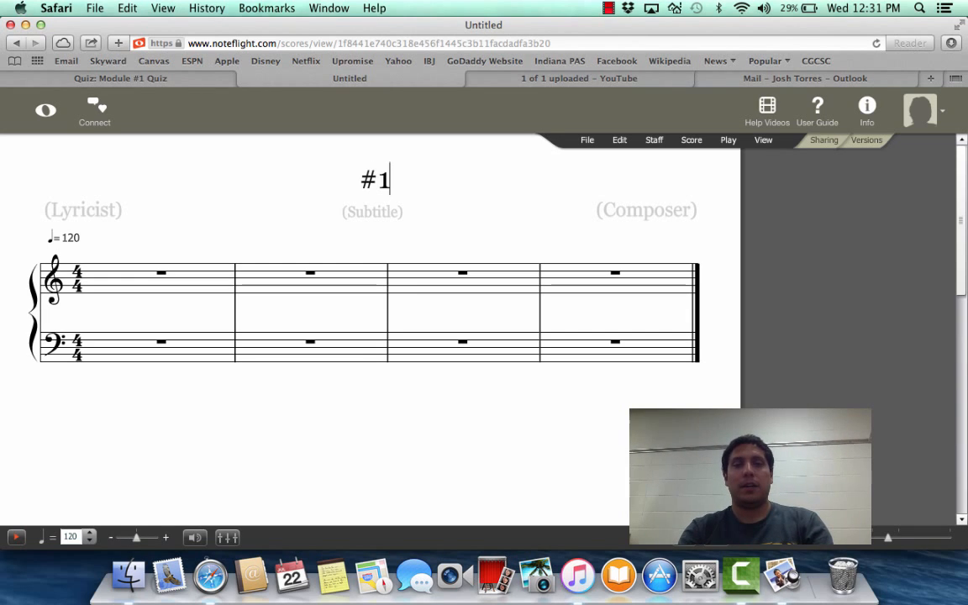
pyautogui.click(648, 212)
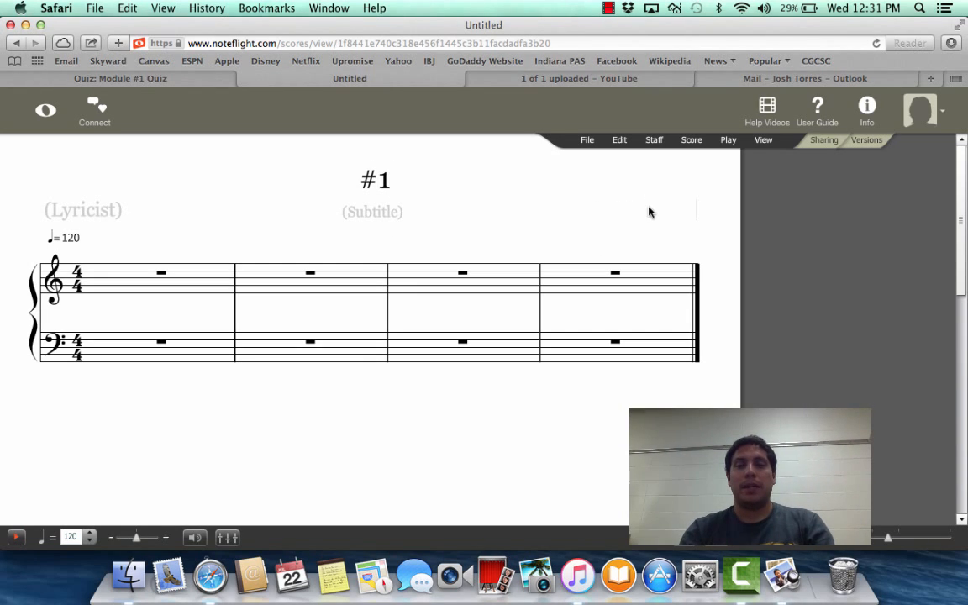
pyautogui.write('Josh Torres')
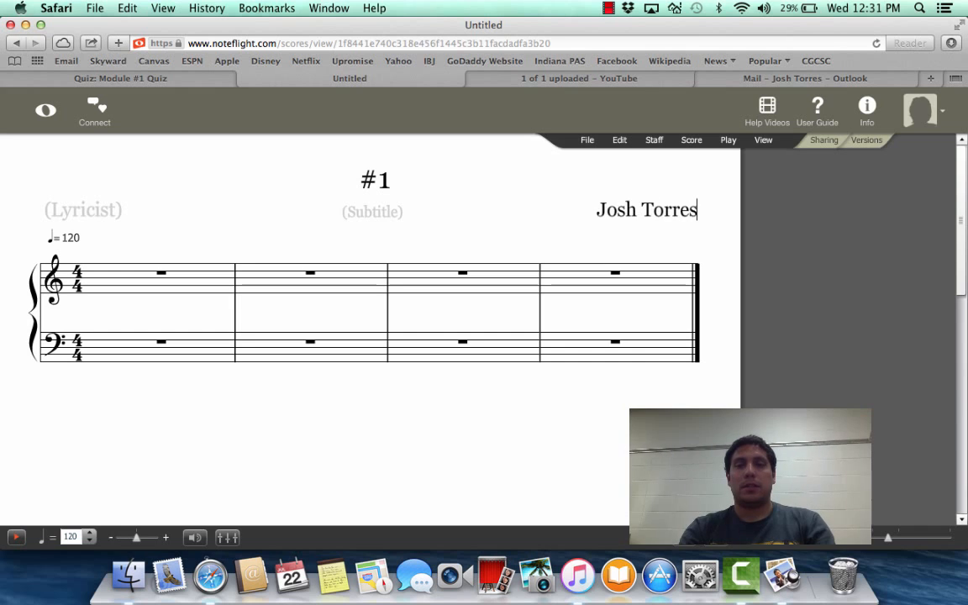
pyautogui.click(540, 442)
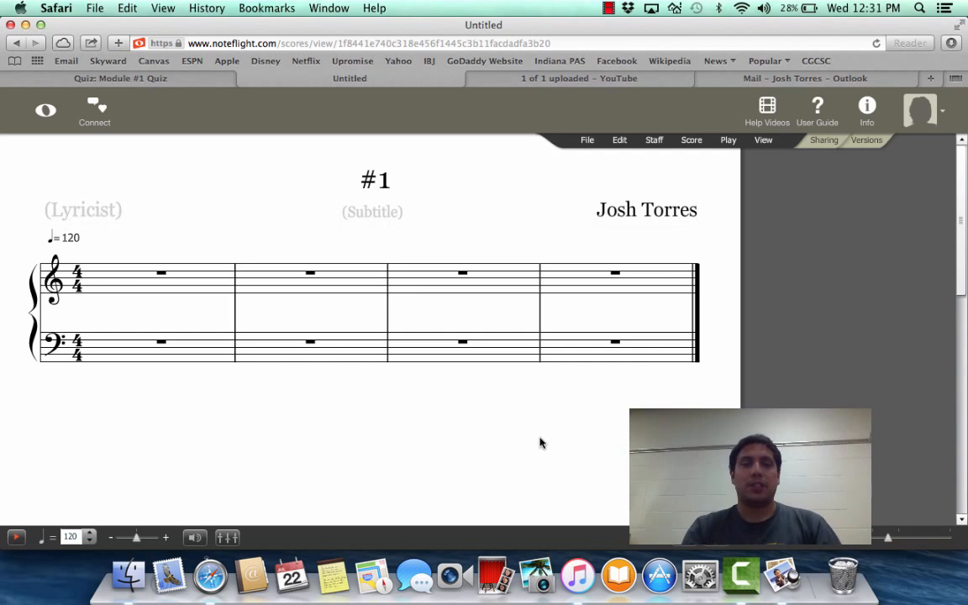
# Delete the entire bass clef staff from the score, leaving only the treble staff
pyautogui.click(45, 344)
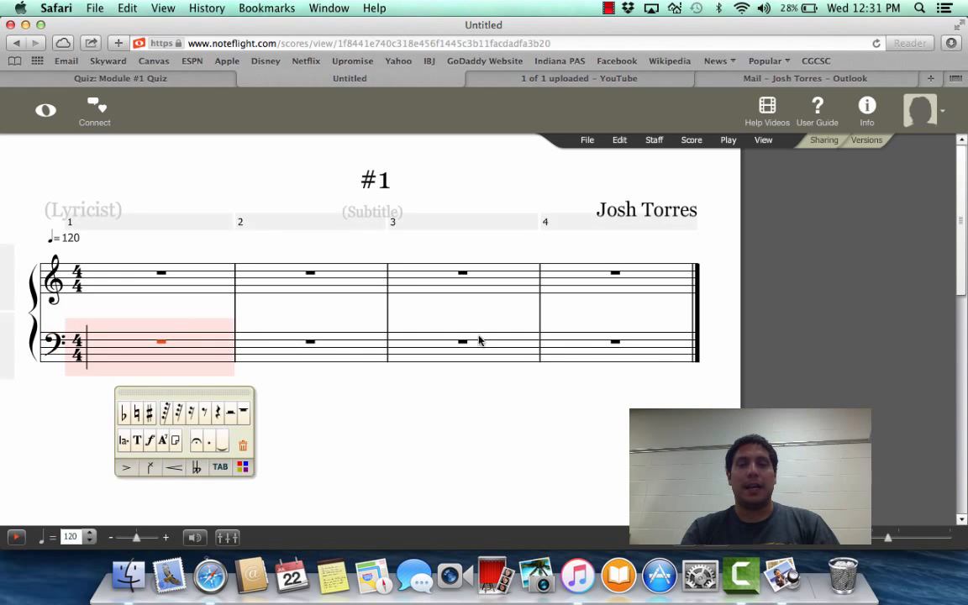
pyautogui.click(635, 356)
pyautogui.click(31, 344)
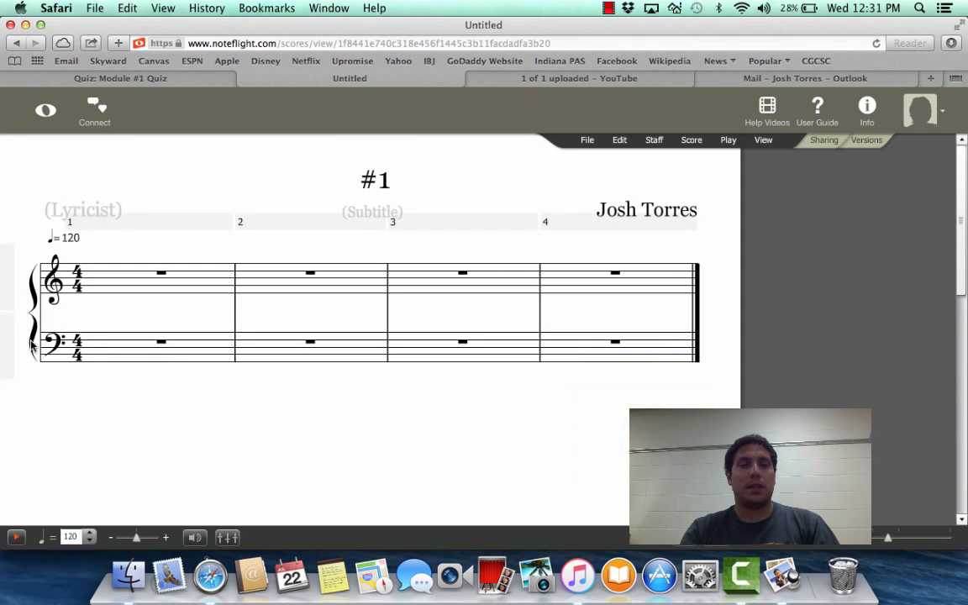
pyautogui.click(51, 349)
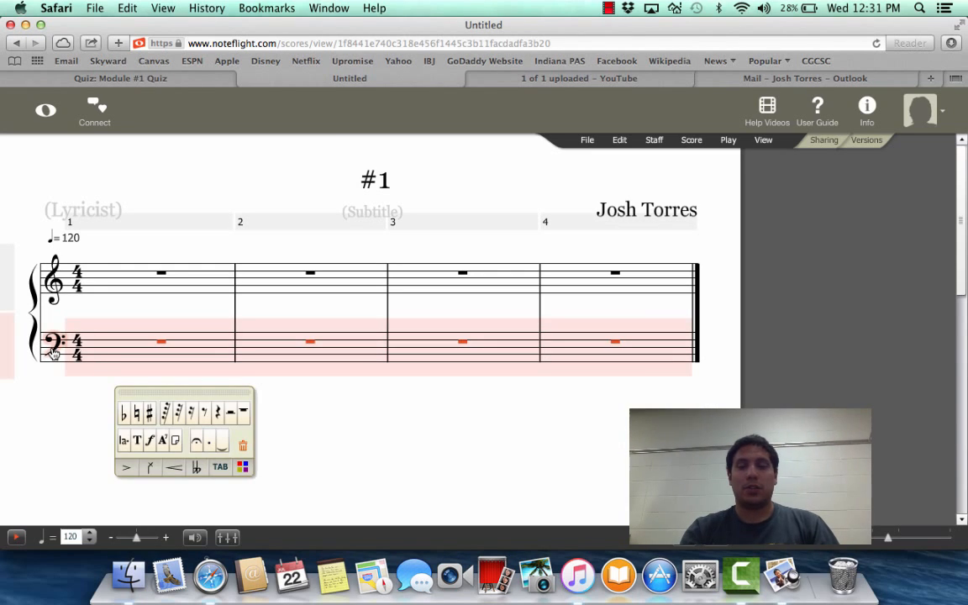
pyautogui.press('Delete')
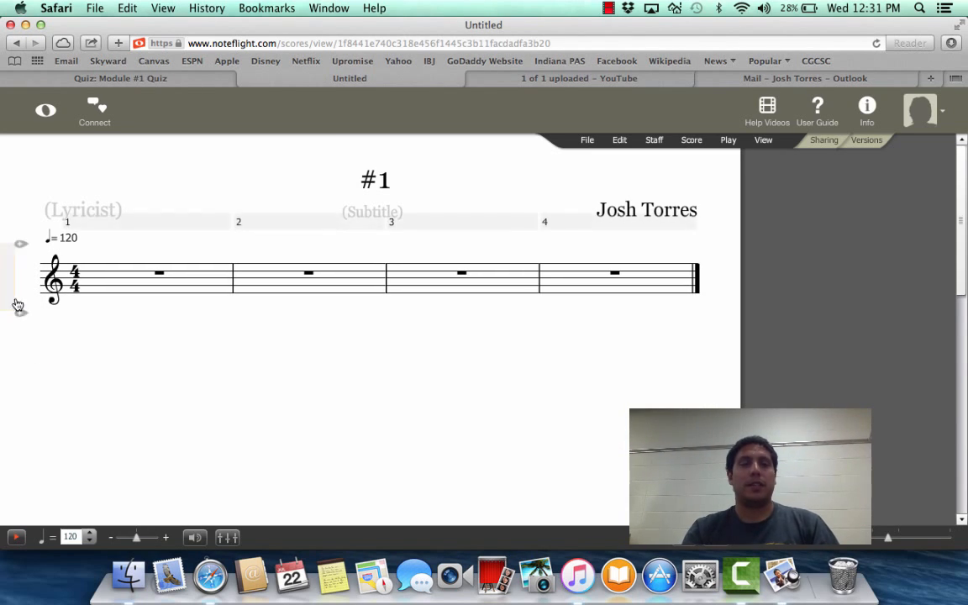
# Change the remaining staff's clef from treble to bass
pyautogui.click(56, 279)
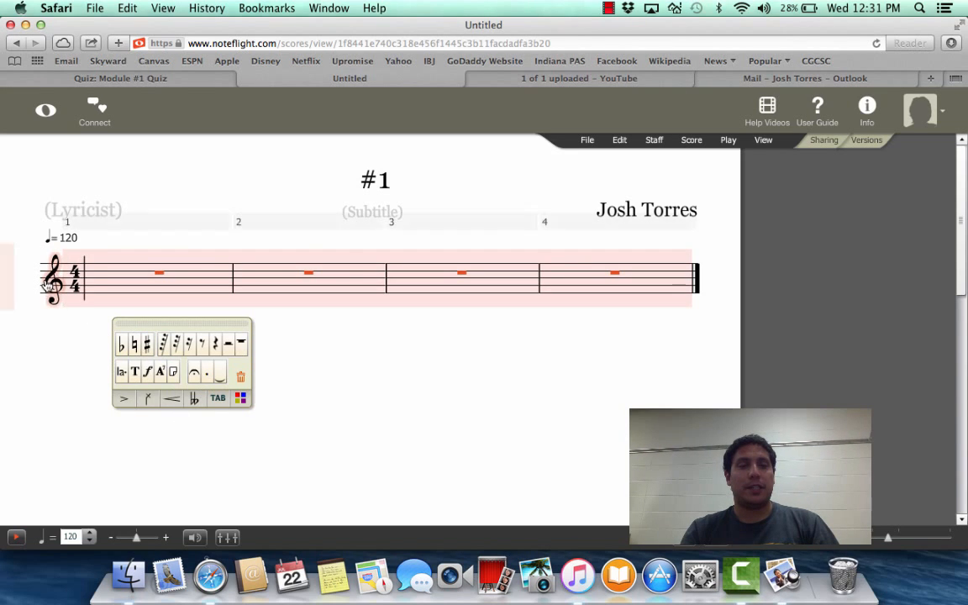
pyautogui.click(66, 363)
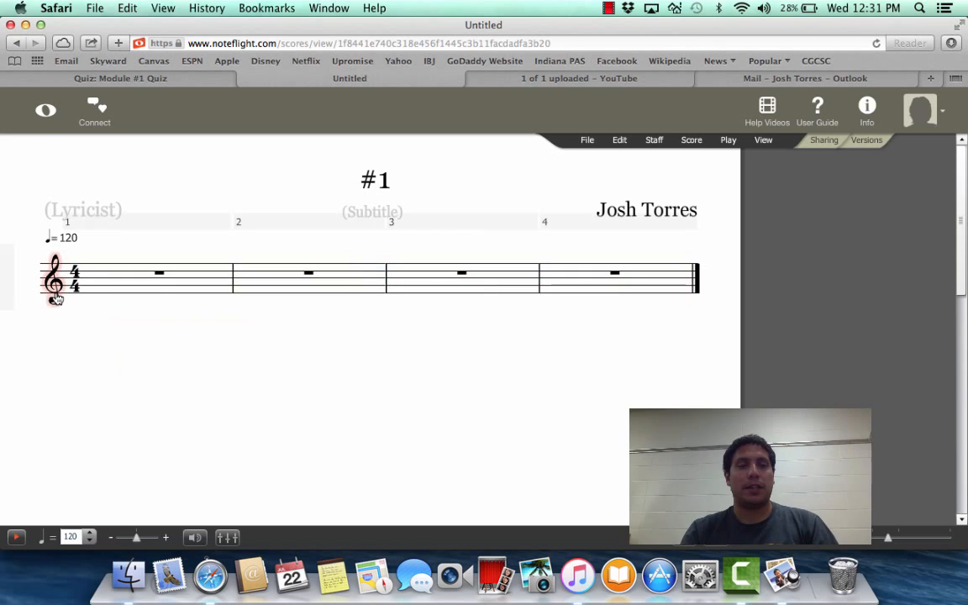
pyautogui.click(53, 293)
pyautogui.doubleClick(51, 290)
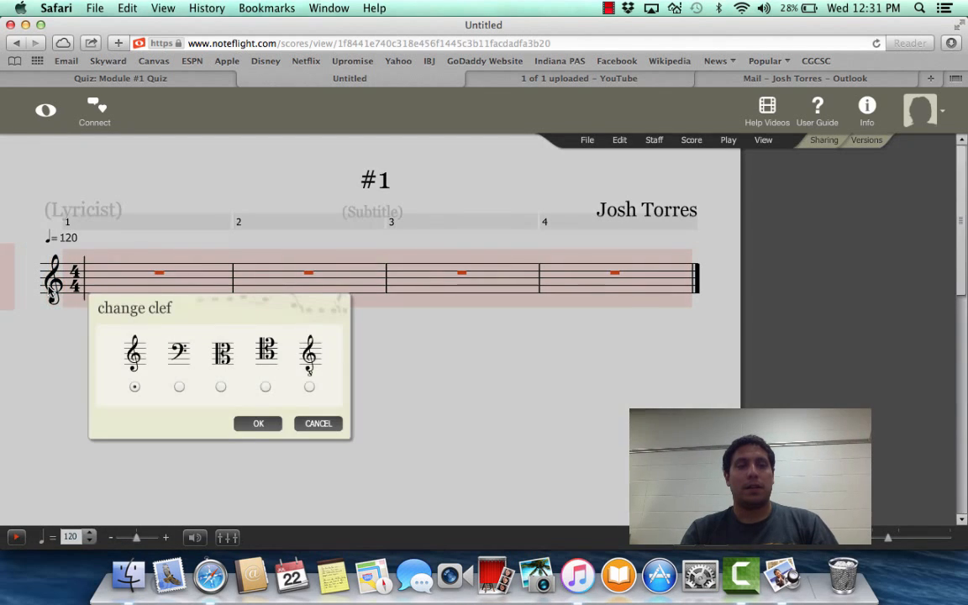
pyautogui.click(179, 387)
pyautogui.click(258, 422)
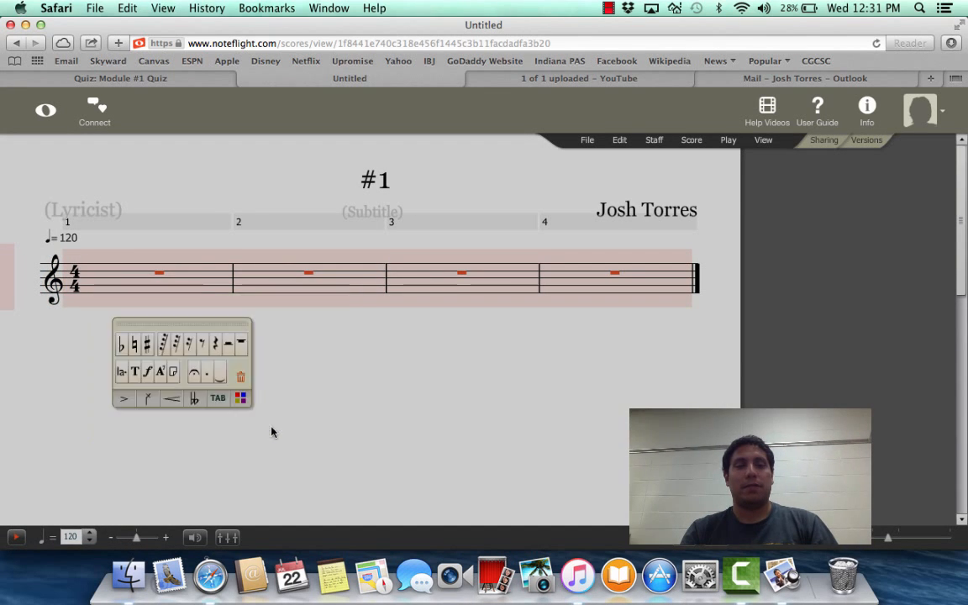
pyautogui.click(356, 435)
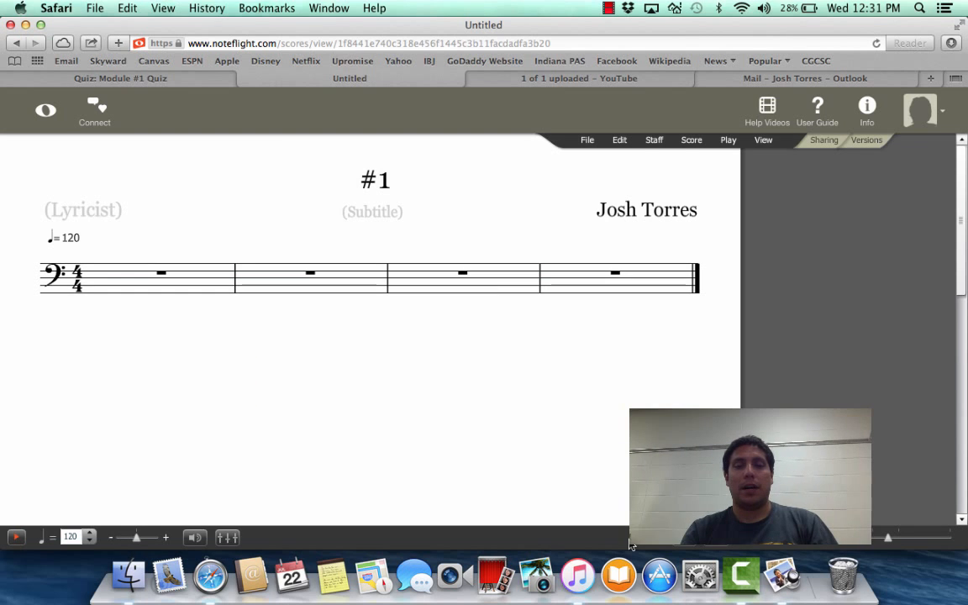
# Check Example #1 in Preview and enter its first two notes, quarter notes middle C and D, in measure 1 of the Noteflight score
pyautogui.click(779, 577)
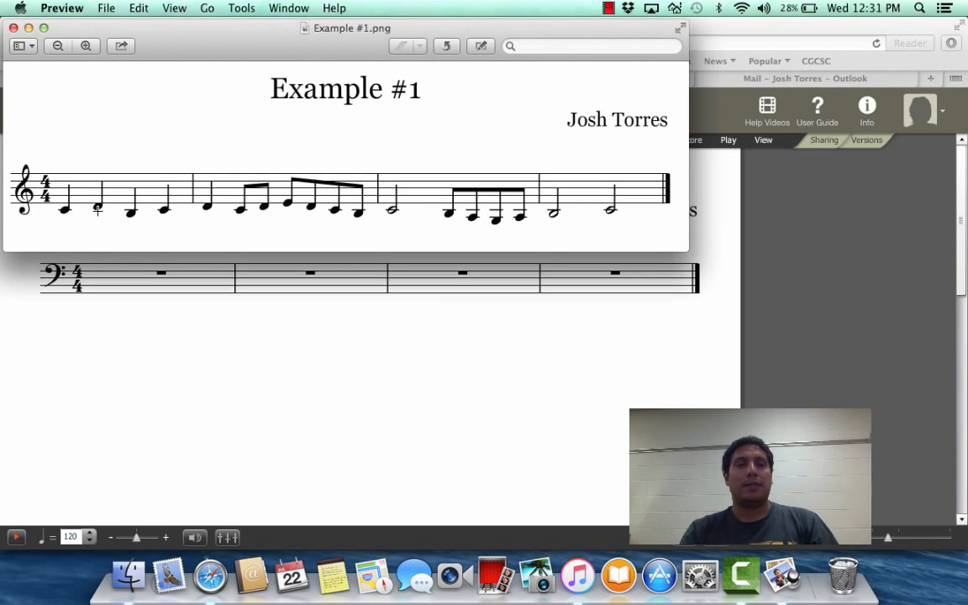
pyautogui.click(298, 415)
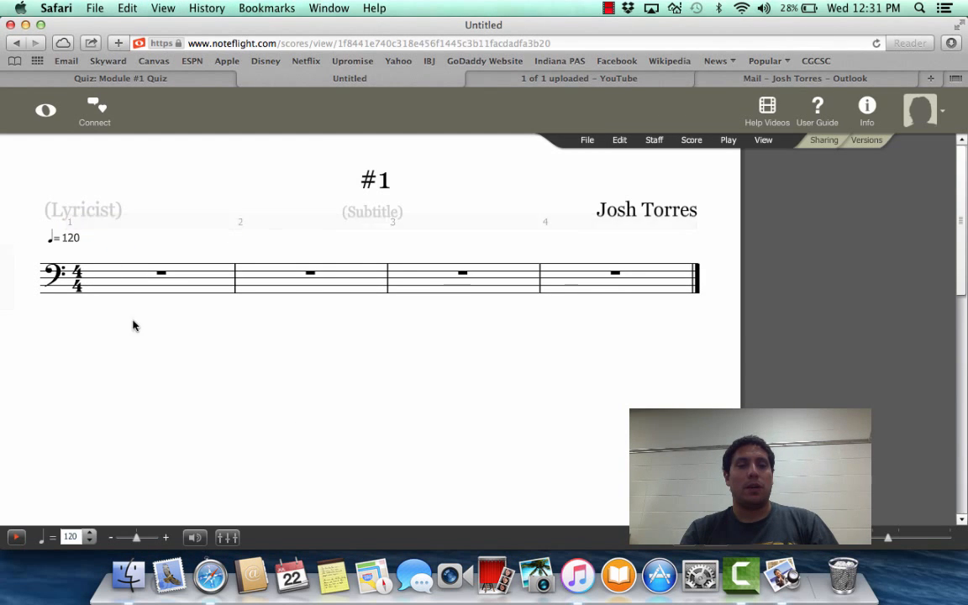
pyautogui.click(112, 273)
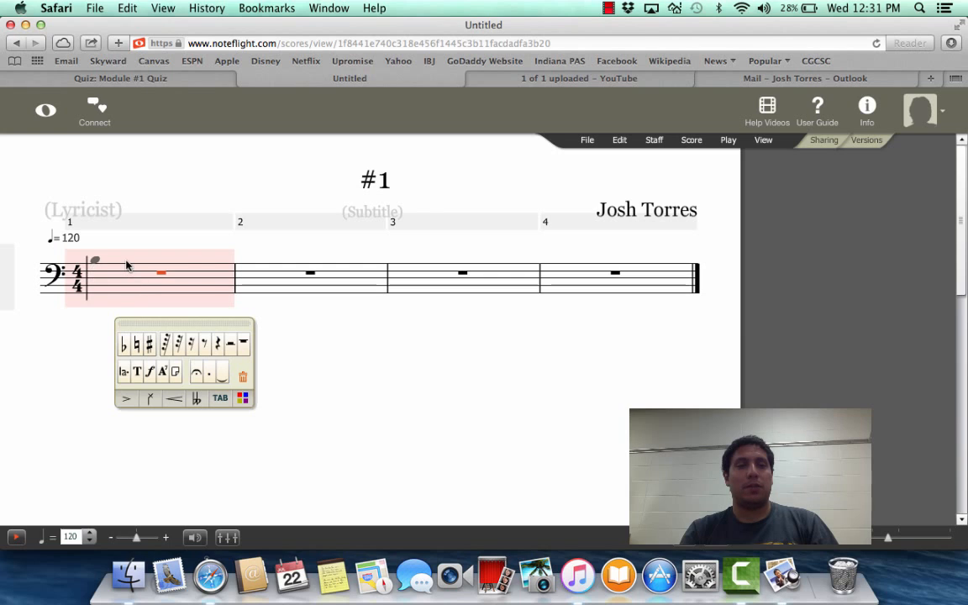
pyautogui.click(127, 264)
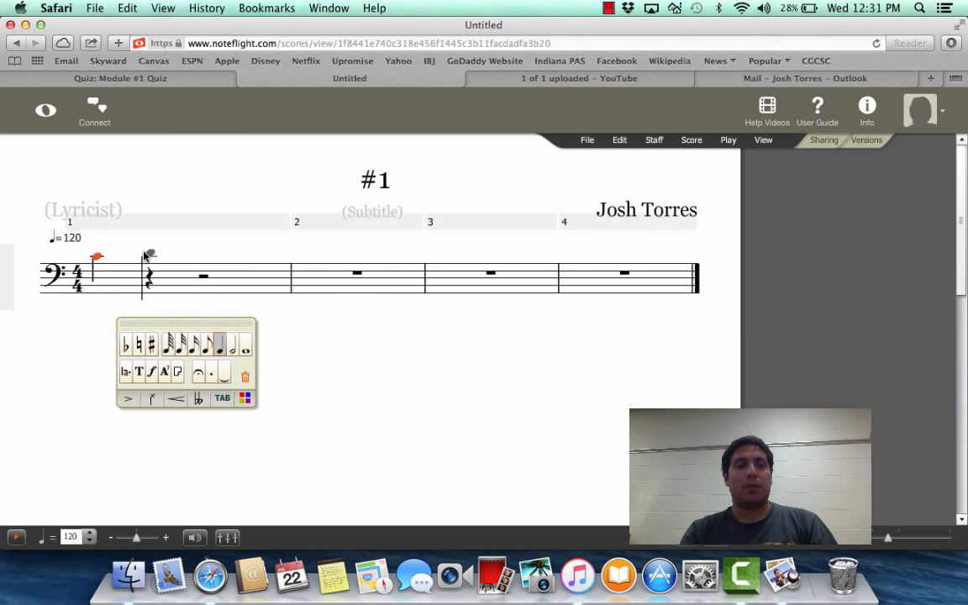
pyautogui.click(146, 255)
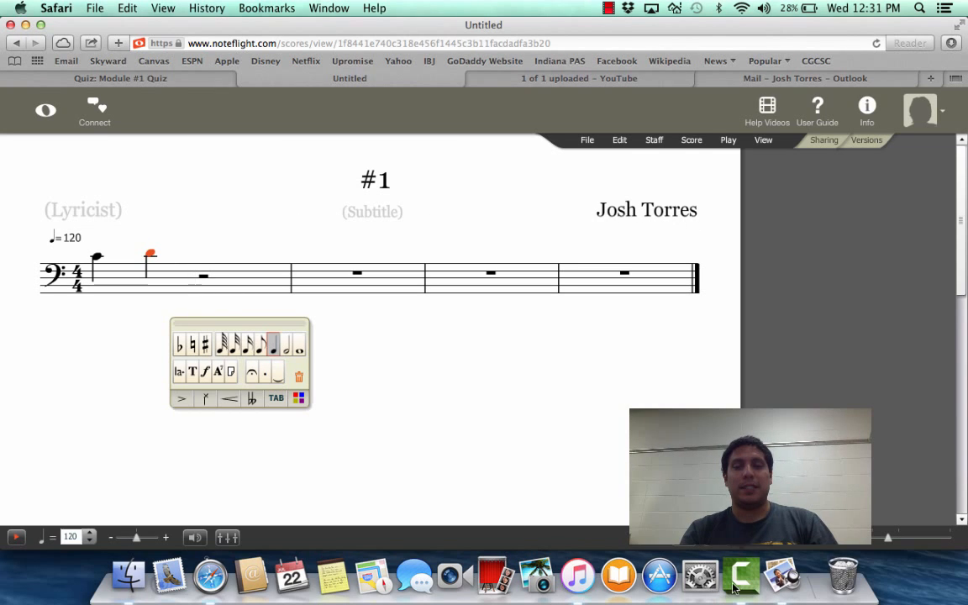
# Check Example #1 in Preview and complete measure 1 of the Noteflight score with quarter notes B and middle C
pyautogui.click(783, 577)
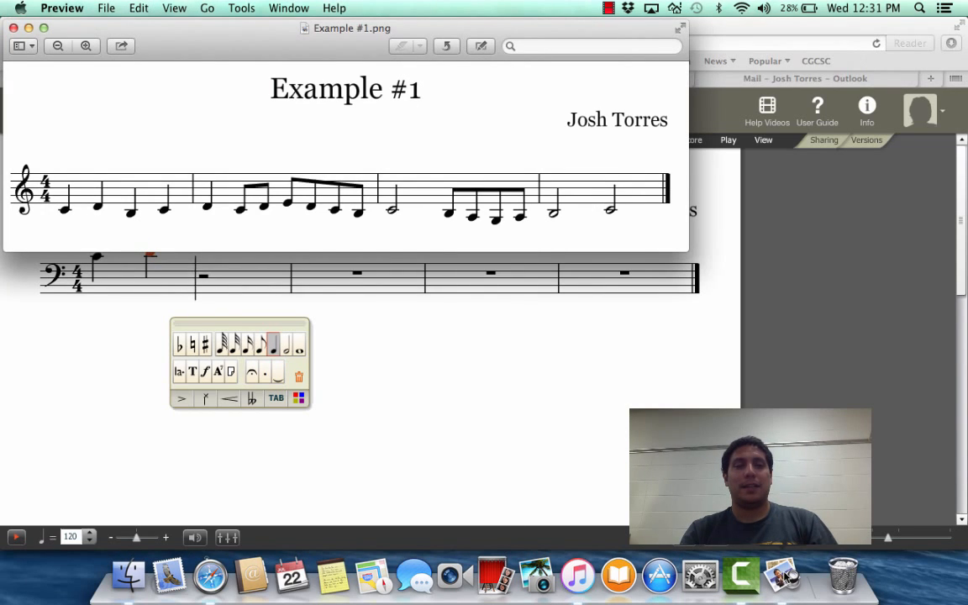
pyautogui.click(740, 578)
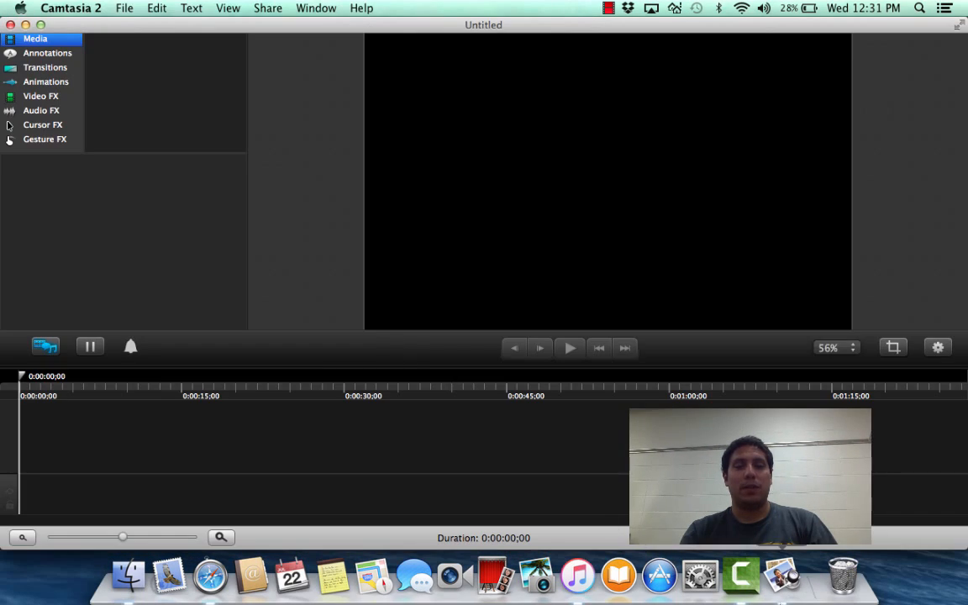
pyautogui.click(210, 577)
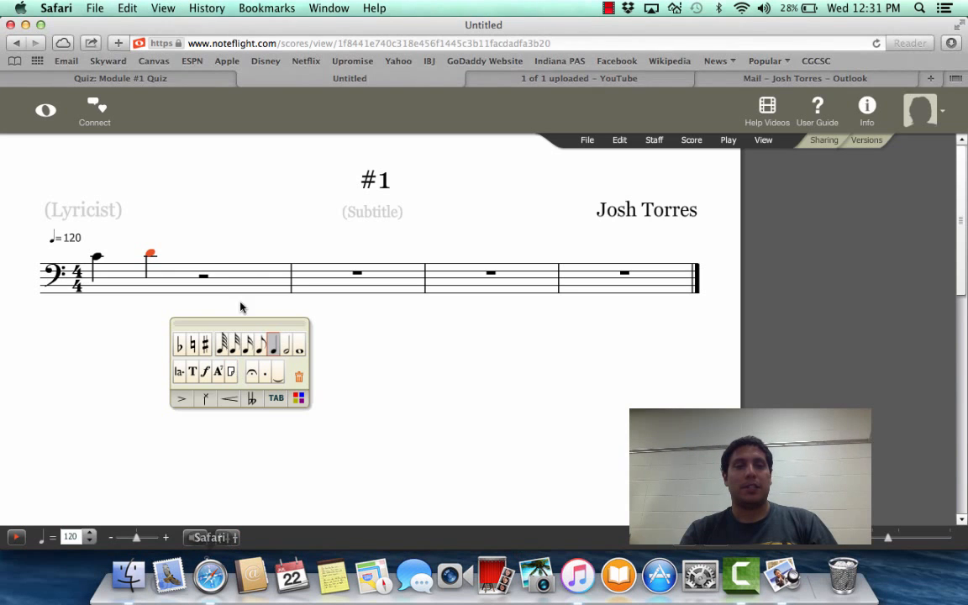
pyautogui.click(201, 262)
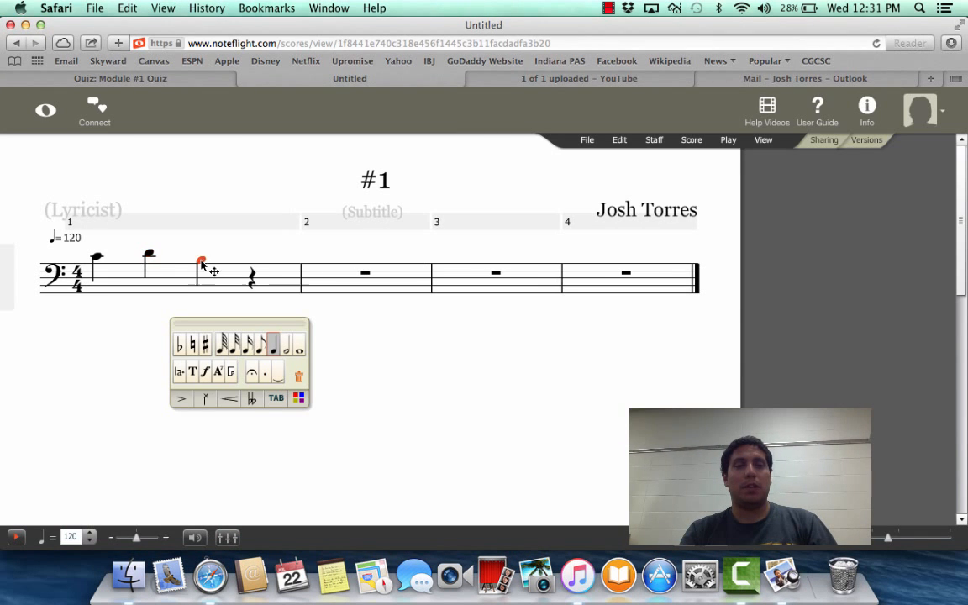
pyautogui.click(251, 258)
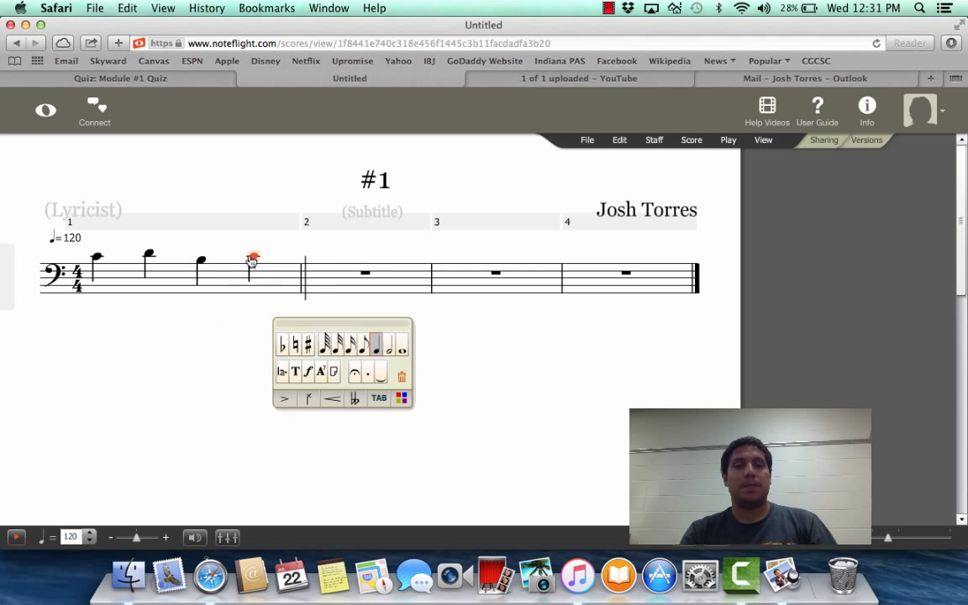
# Consult Example #1 in Preview and enter a quarter note D as the first note of measure 2 in Noteflight
pyautogui.click(789, 584)
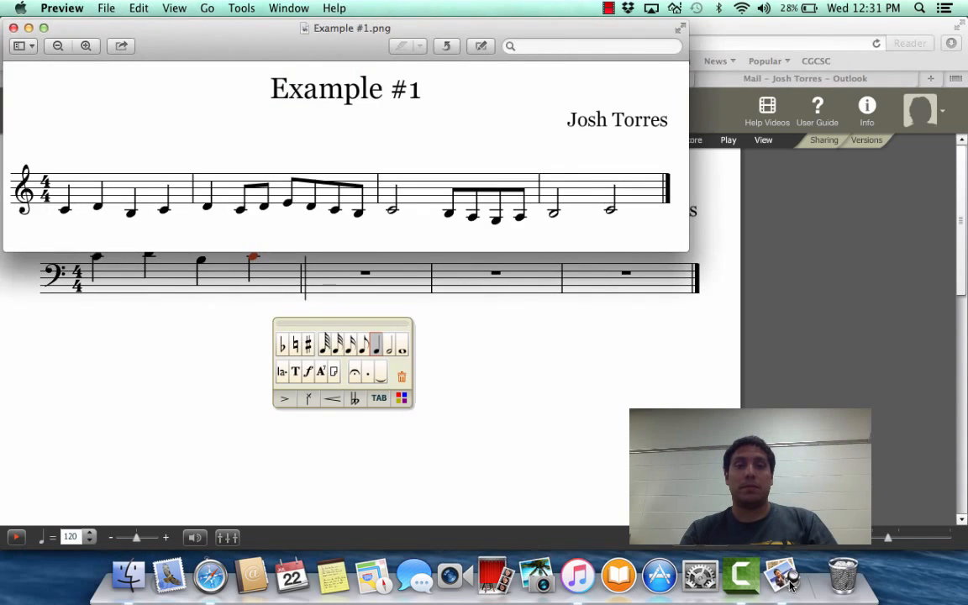
pyautogui.click(218, 590)
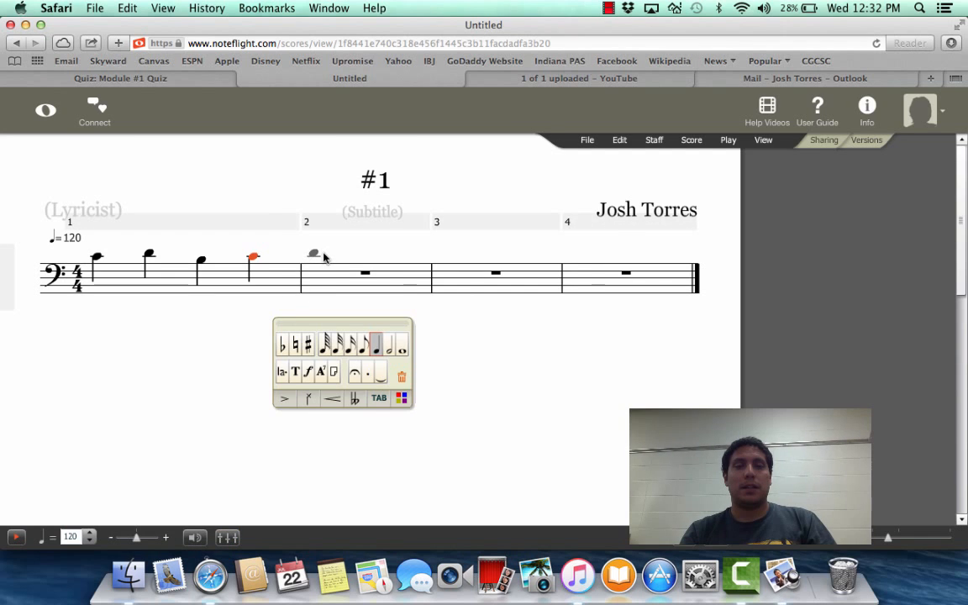
pyautogui.click(323, 255)
# Compare with Example #1 in Preview and add two eighth notes, middle C and D, on beat 2 of measure 2 in Noteflight
pyautogui.click(778, 572)
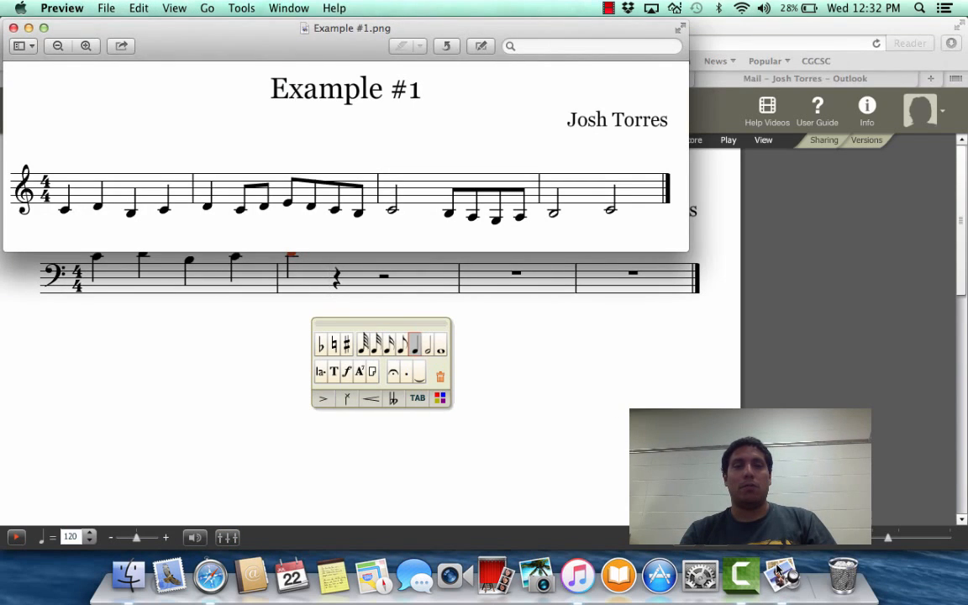
pyautogui.click(295, 312)
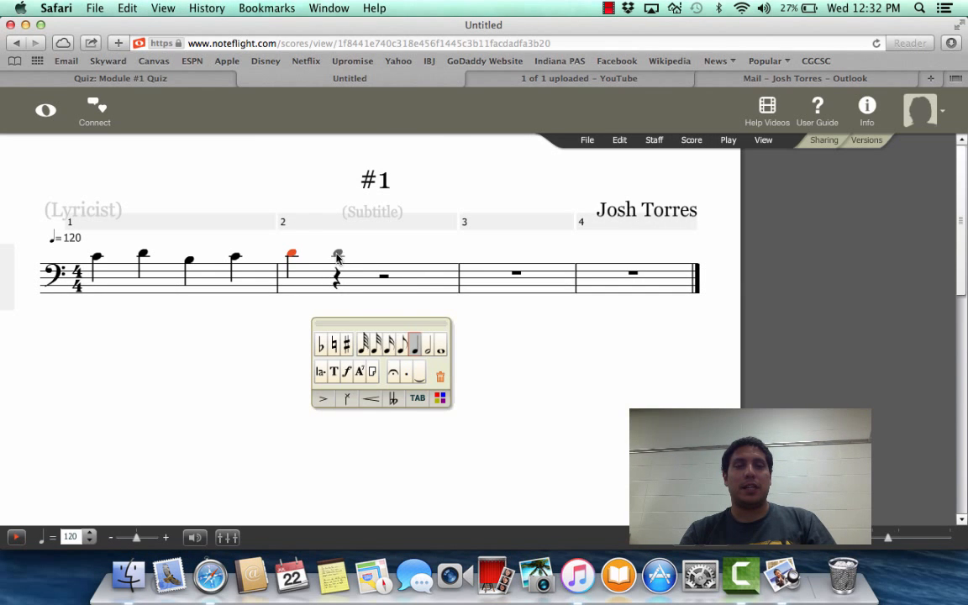
pyautogui.click(336, 255)
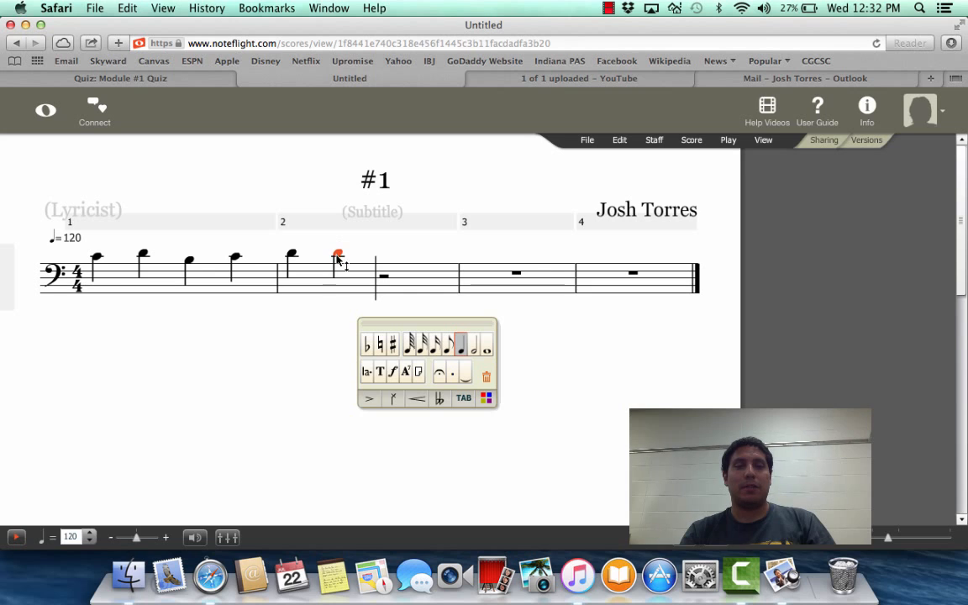
pyautogui.click(449, 351)
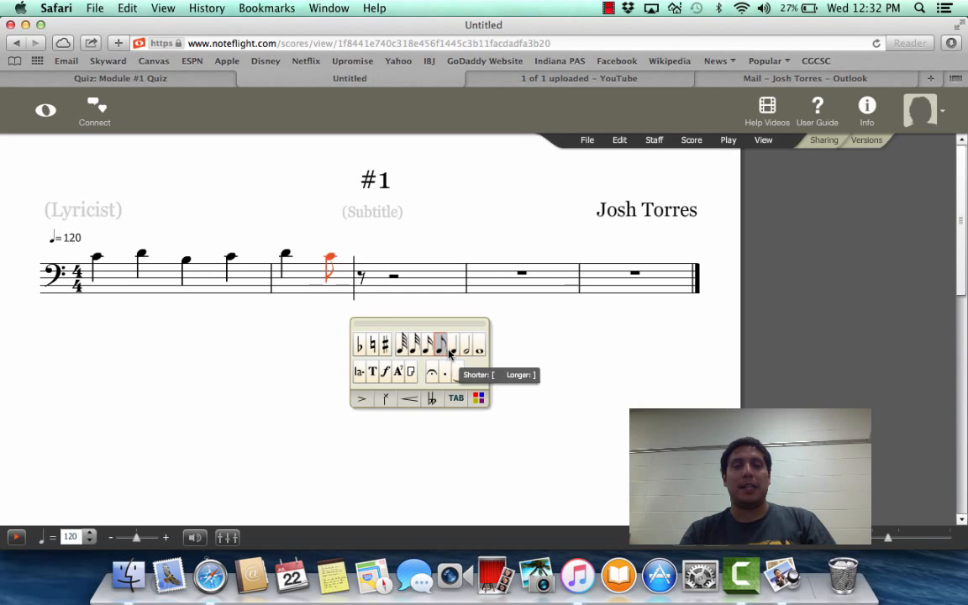
pyautogui.click(362, 261)
pyautogui.press('super+Tab')
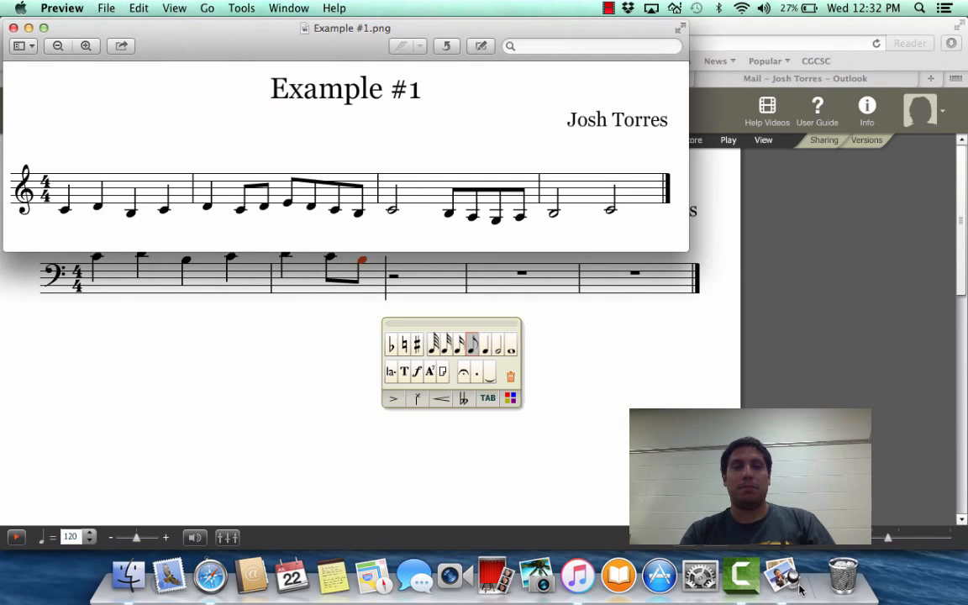
pyautogui.press('super+Tab')
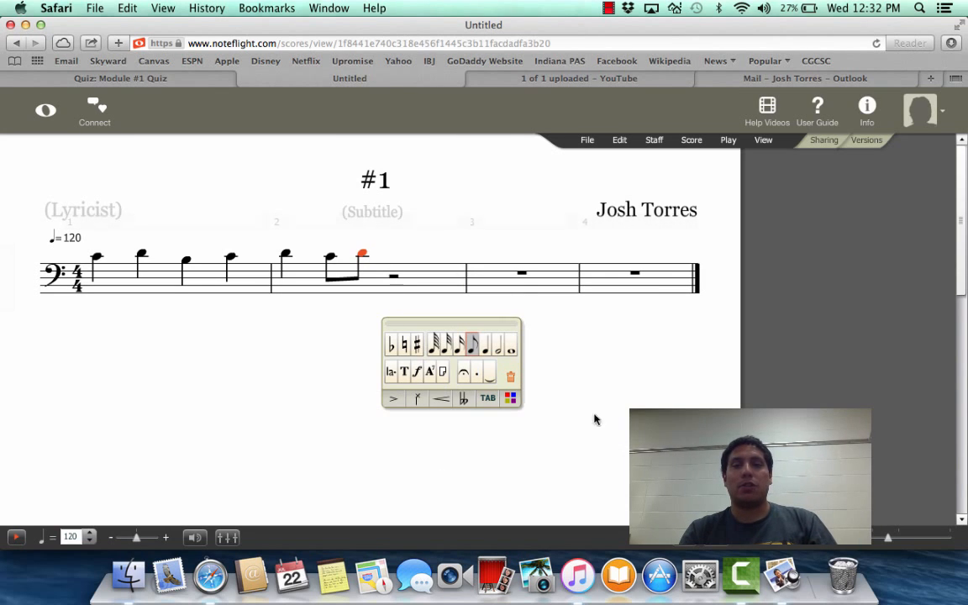
# Save the #1 score in Noteflight
pyautogui.click(589, 139)
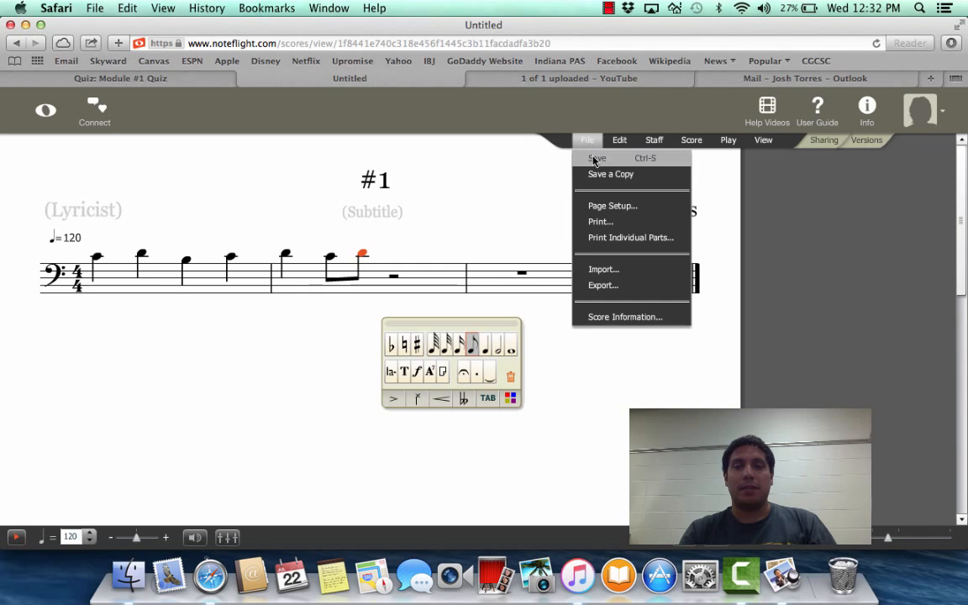
pyautogui.click(595, 159)
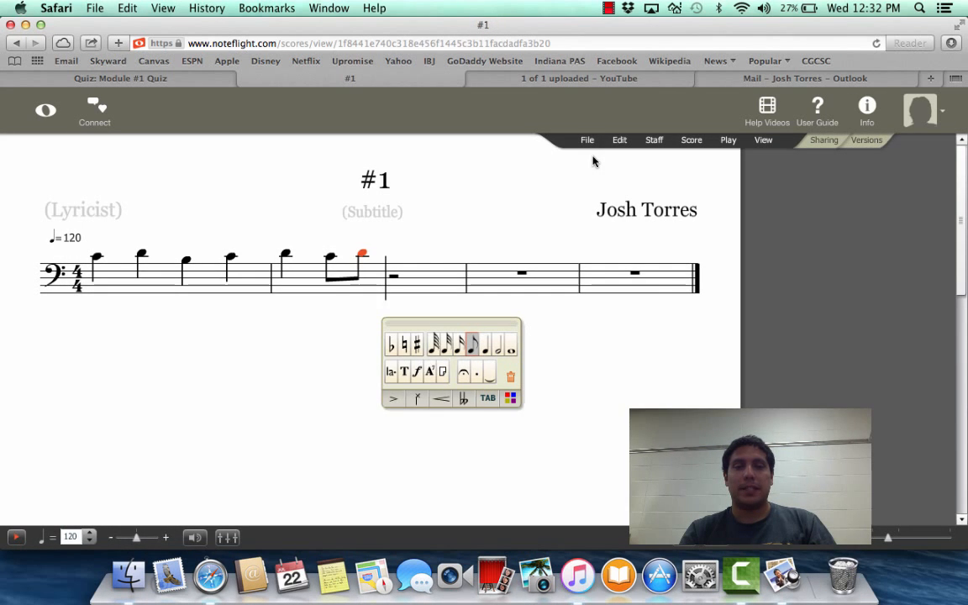
pyautogui.click(583, 144)
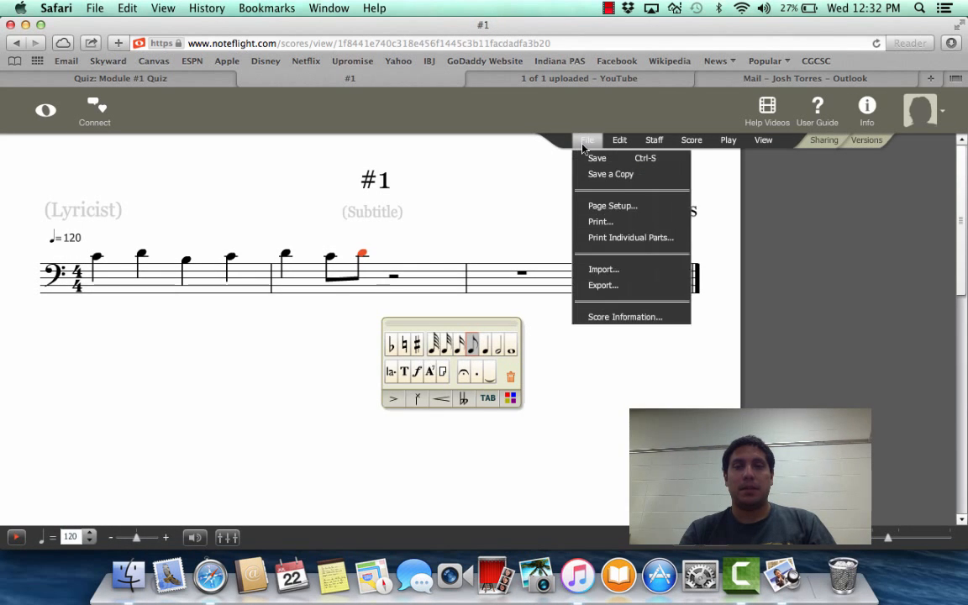
pyautogui.click(609, 287)
pyautogui.click(530, 305)
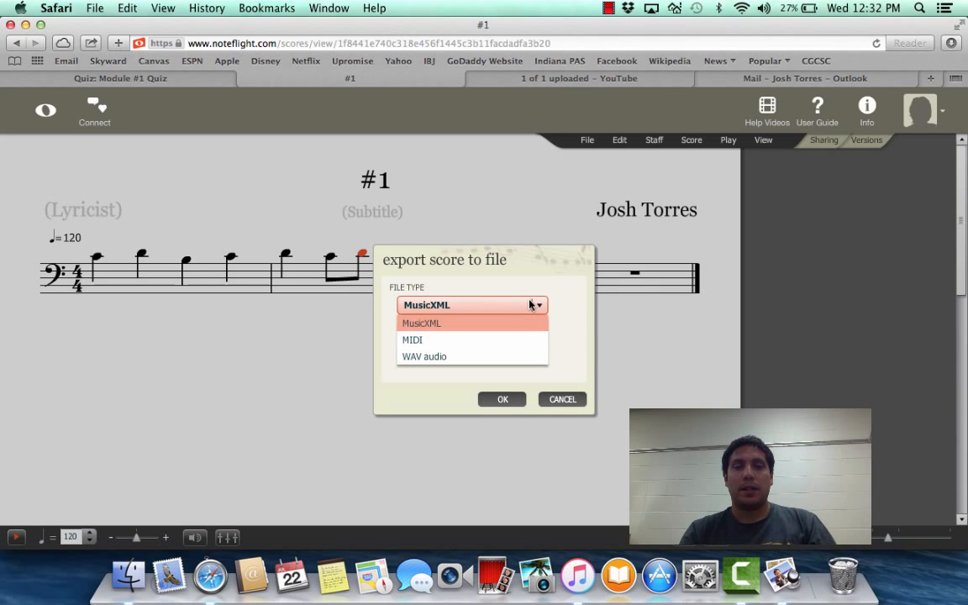
pyautogui.click(565, 397)
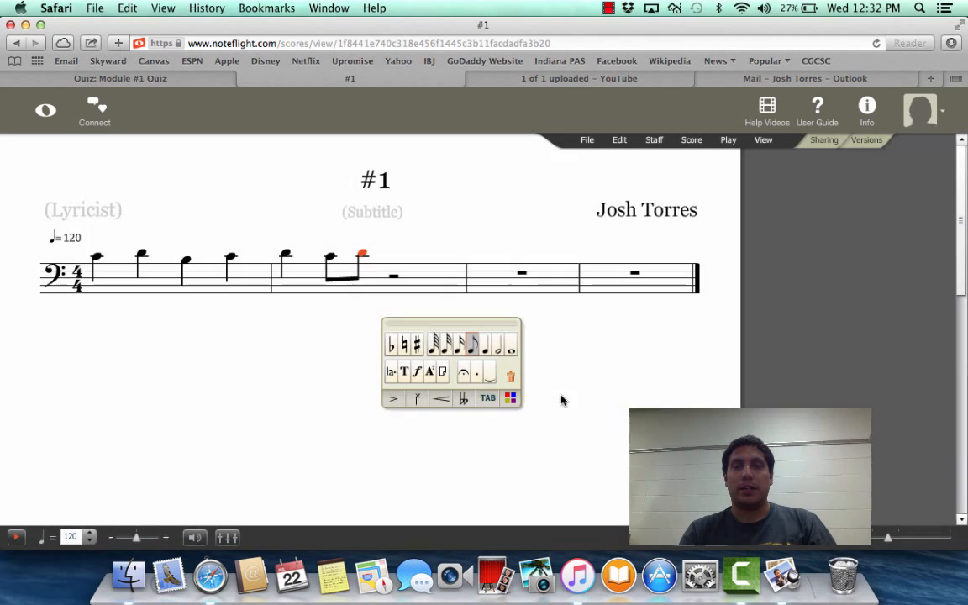
pyautogui.click(587, 141)
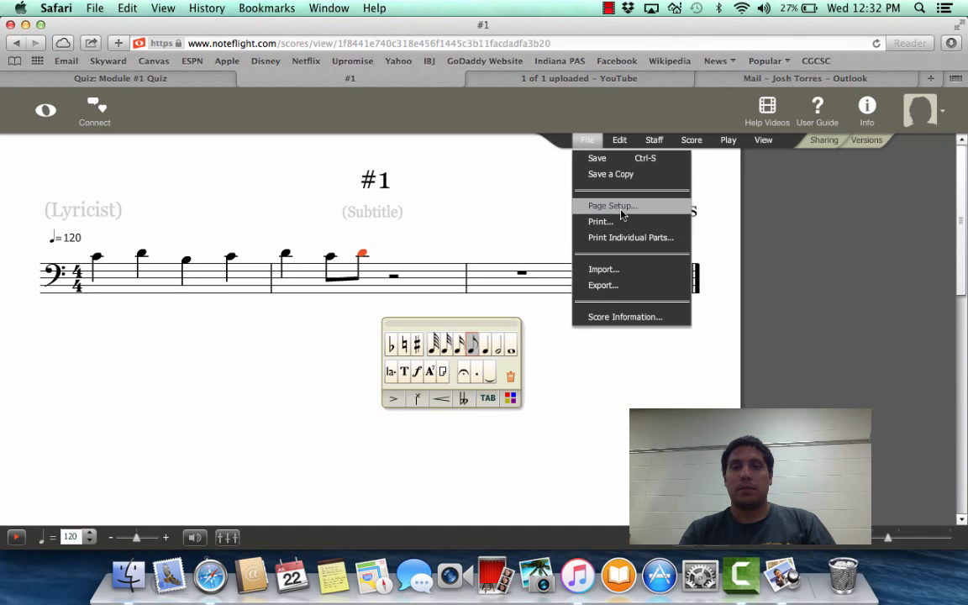
pyautogui.click(625, 141)
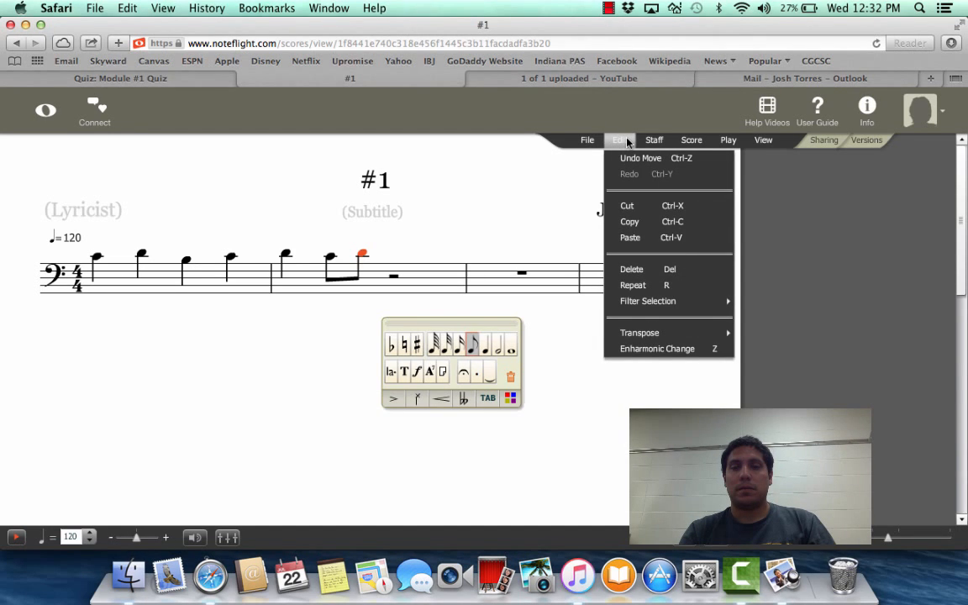
pyautogui.click(653, 140)
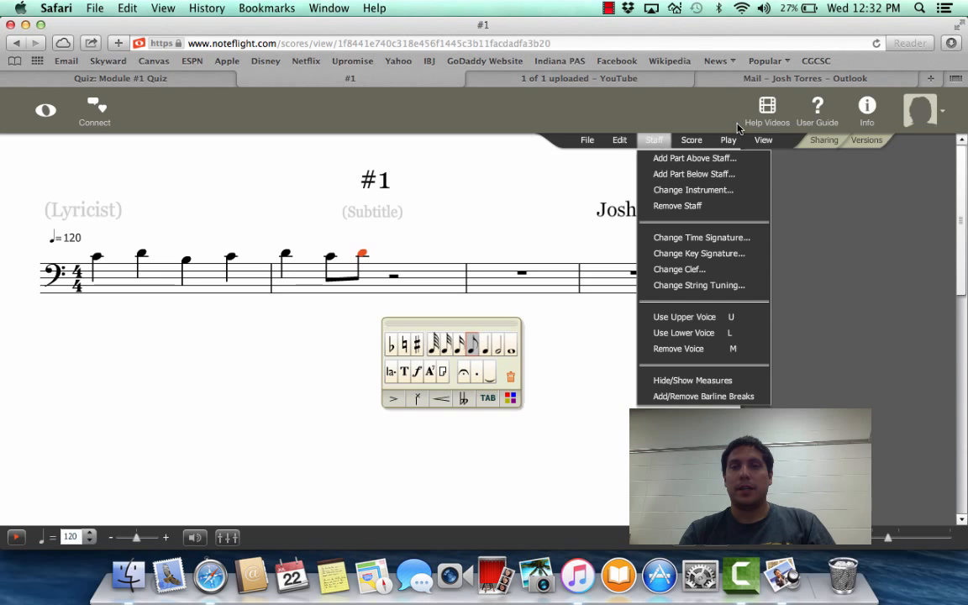
pyautogui.click(688, 141)
pyautogui.click(763, 140)
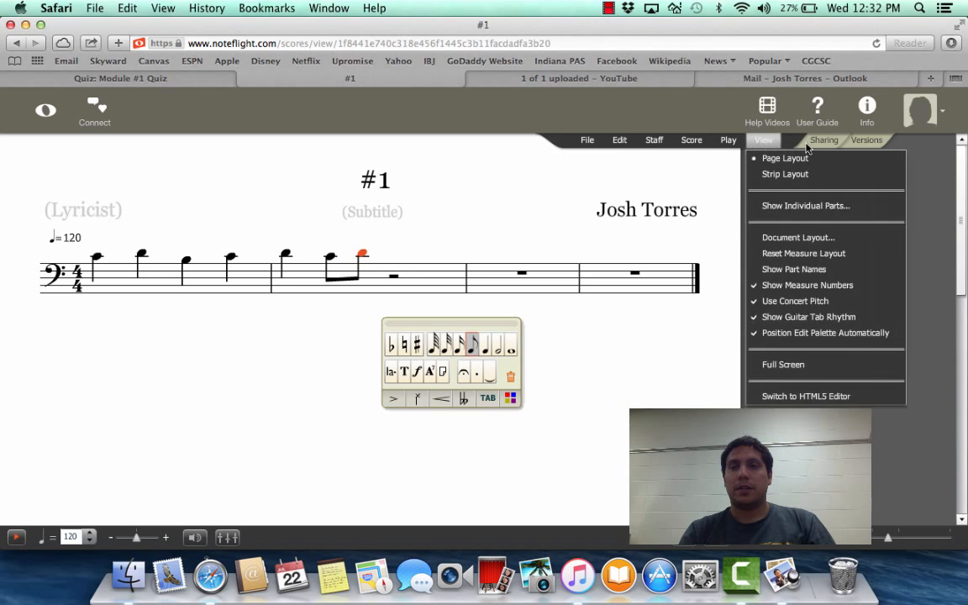
# Open the score's sharing settings and set who can access the score to Everyone
pyautogui.click(823, 142)
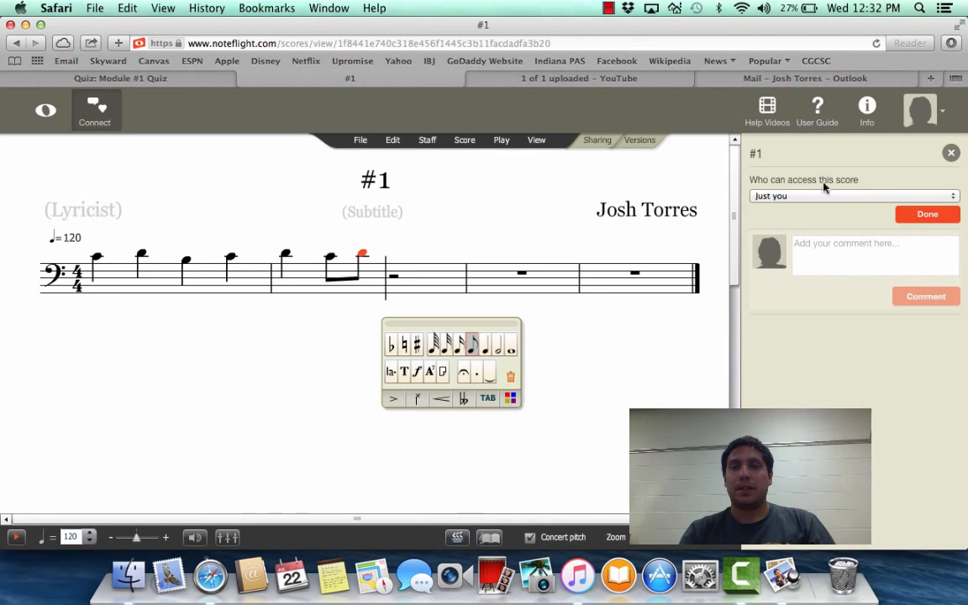
pyautogui.click(819, 196)
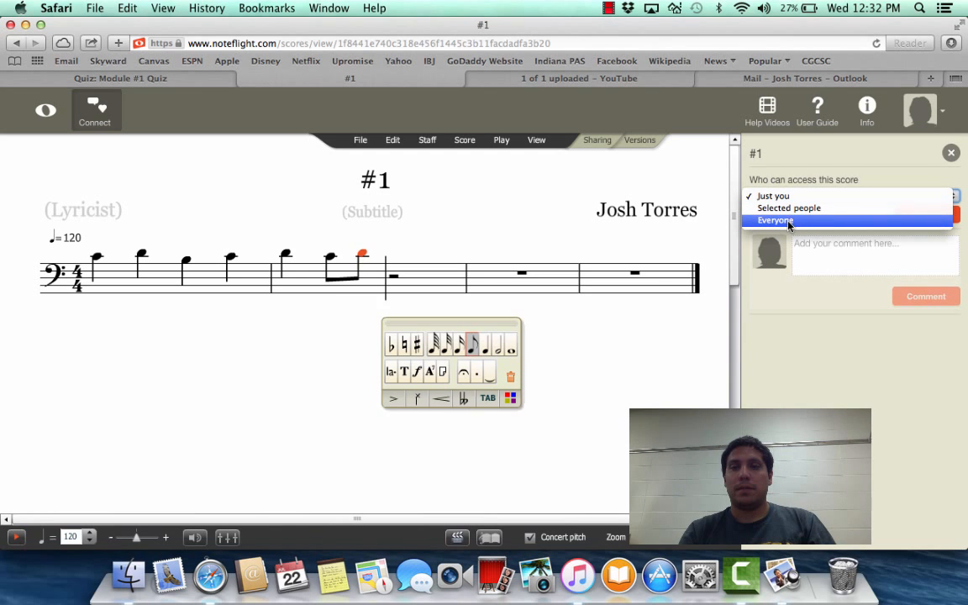
pyautogui.click(798, 220)
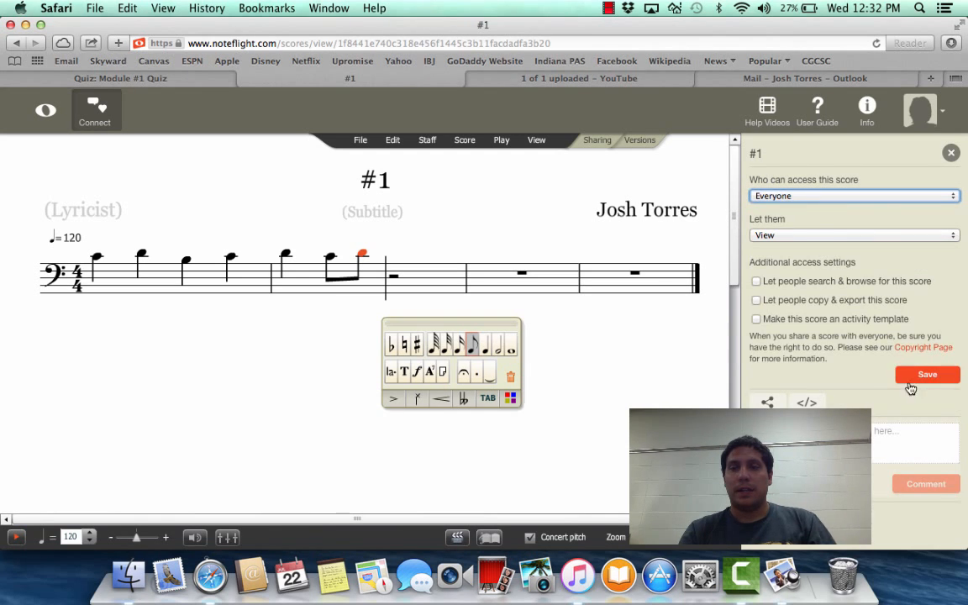
# Show the score's share link and copy the full URL
pyautogui.click(767, 404)
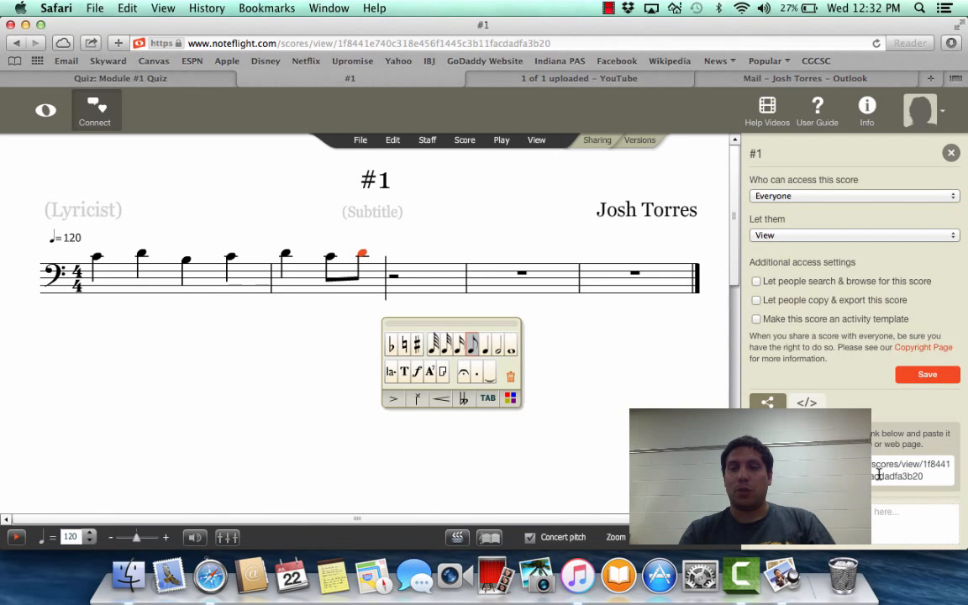
pyautogui.moveTo(925, 479); pyautogui.dragTo(746, 468)
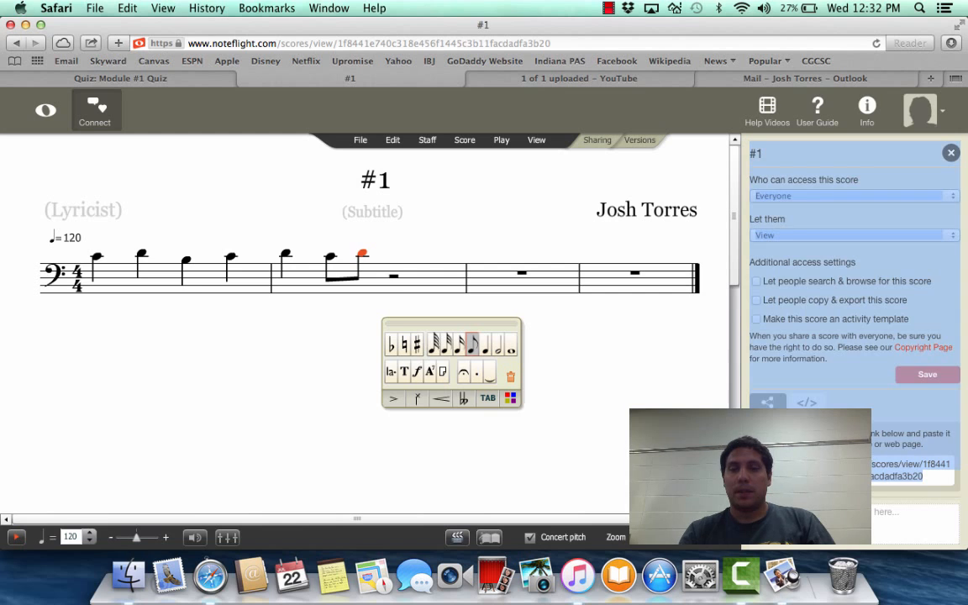
pyautogui.click(892, 487)
pyautogui.moveTo(926, 477); pyautogui.dragTo(857, 464)
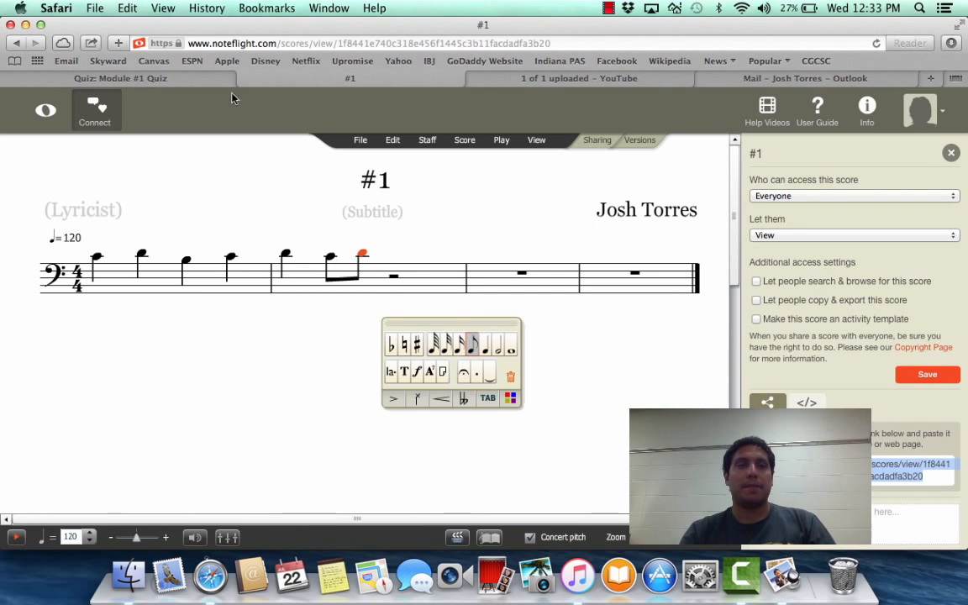
# Return to the Module #1 Quiz and paste the Noteflight score link as the answer to Question 1
pyautogui.click(180, 77)
pyautogui.click(383, 401)
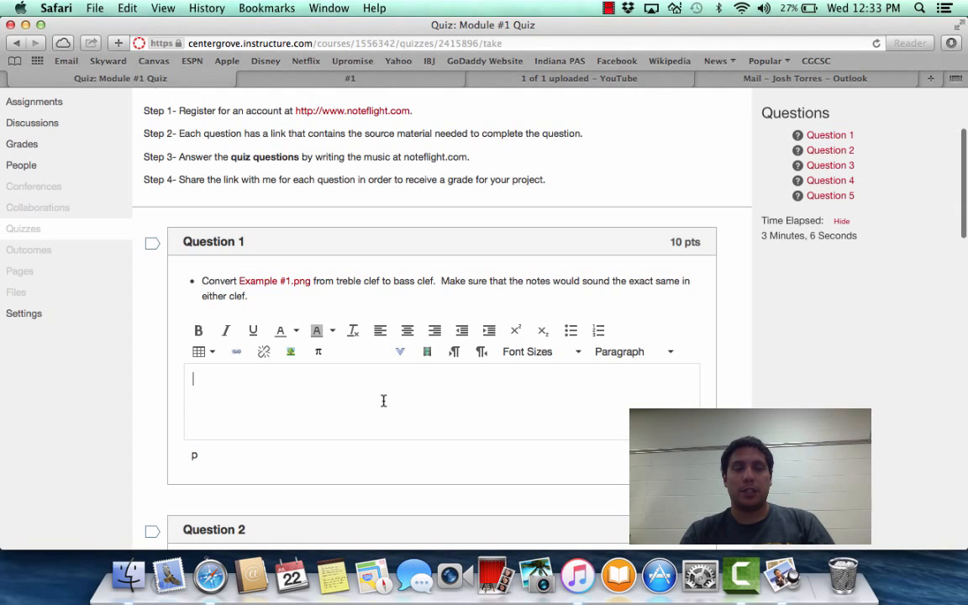
pyautogui.write('https://www.noteflight.com/scores/view/1f8441e740c318e456f1445c3b11facdadfa3b20')
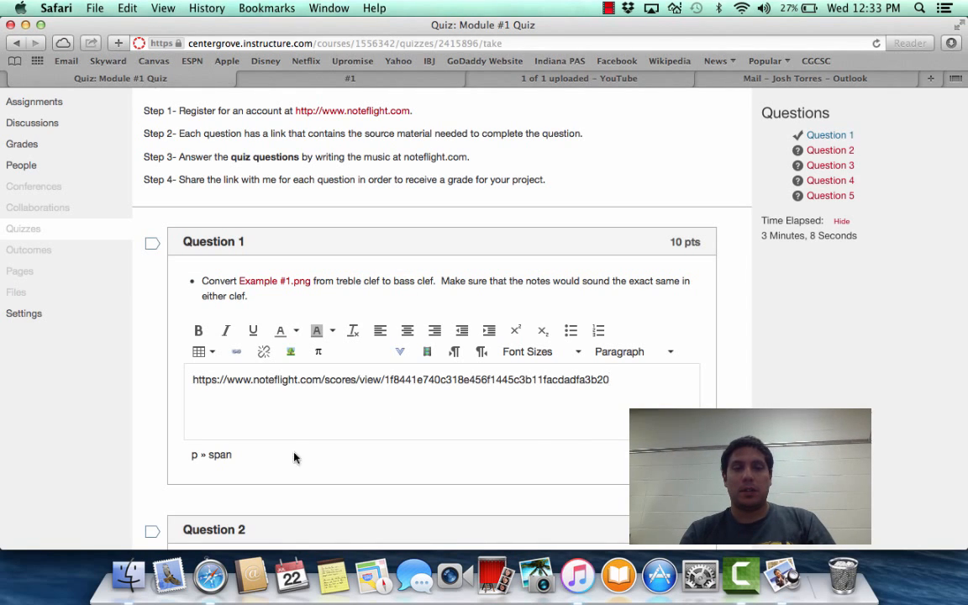
pyautogui.scroll(-3, 294, 457)
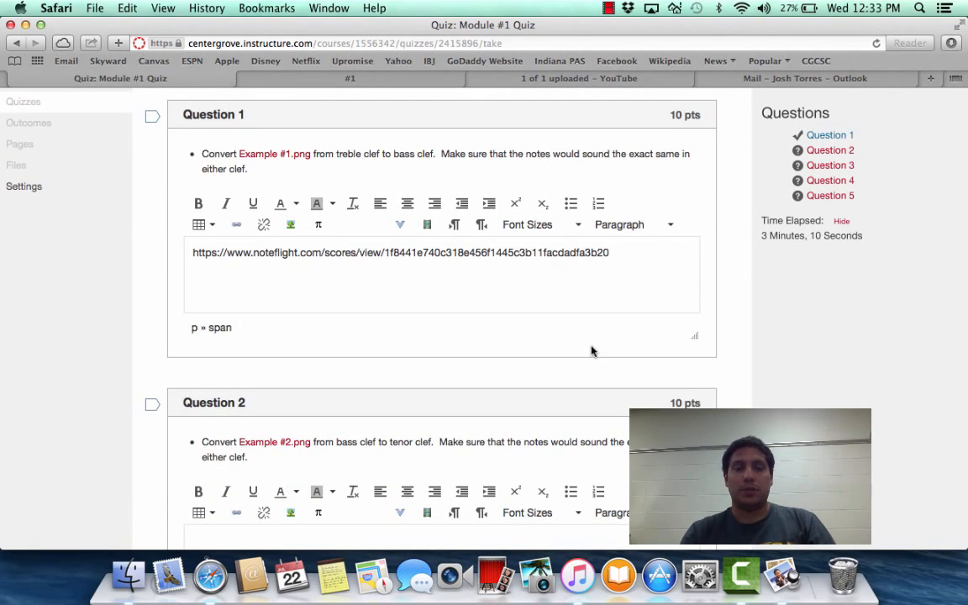
pyautogui.scroll(-20, 591, 350)
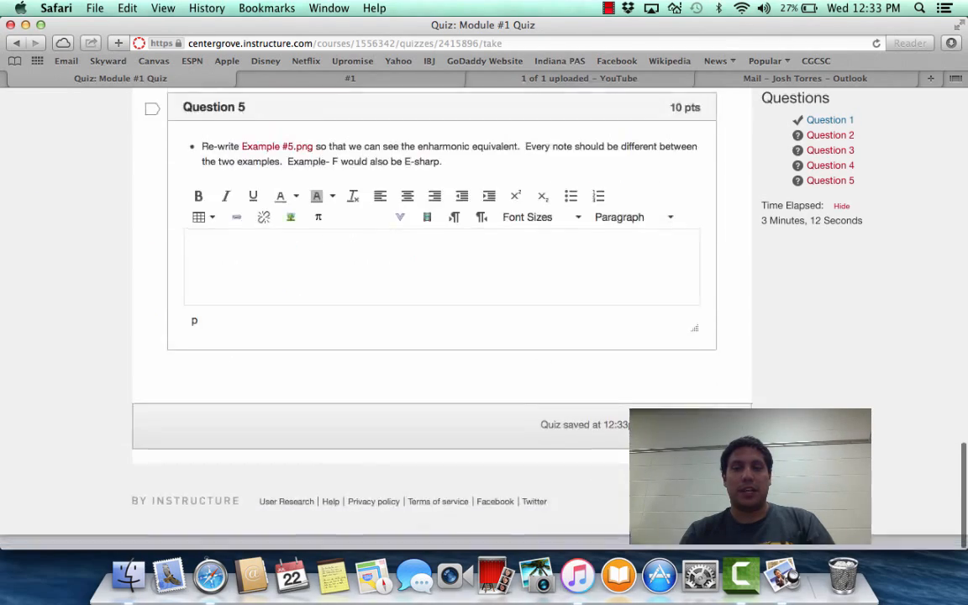
pyautogui.scroll(20, 435, 311)
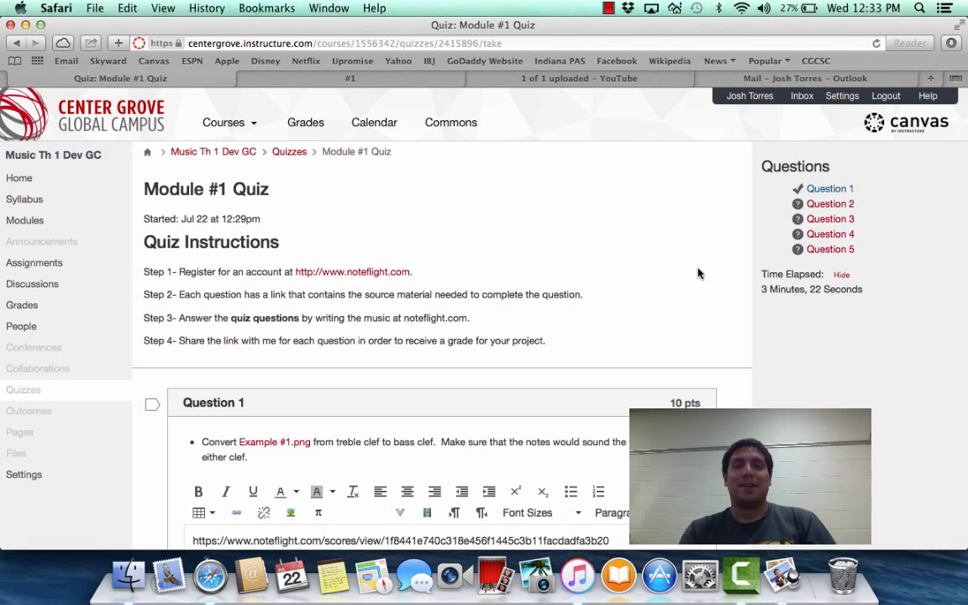
pyautogui.click(608, 8)
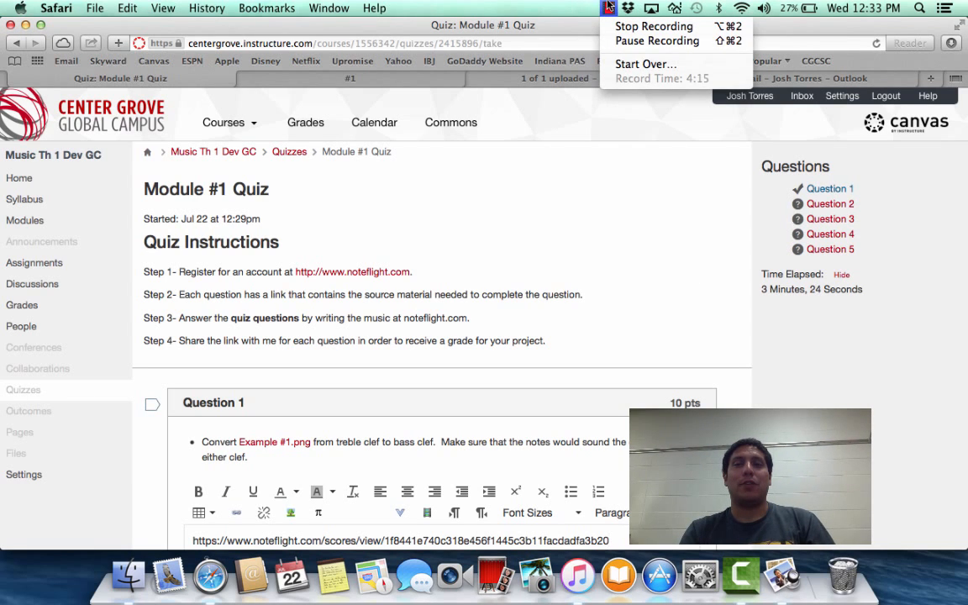